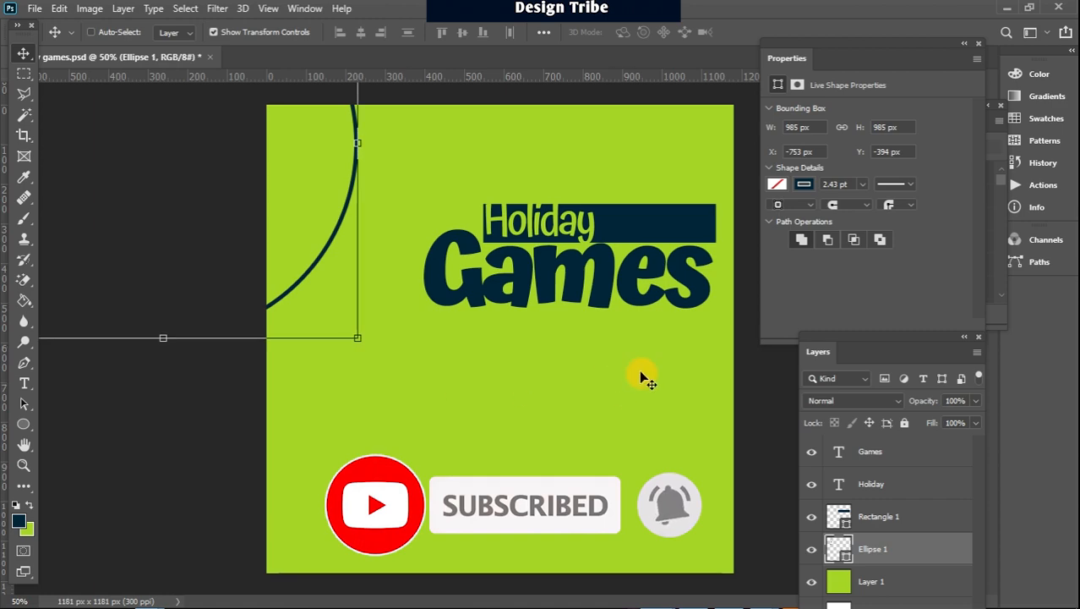
Open the stock photo of the impressed man in a denim jacket from the Design Tribe Logo folder
click(35, 8)
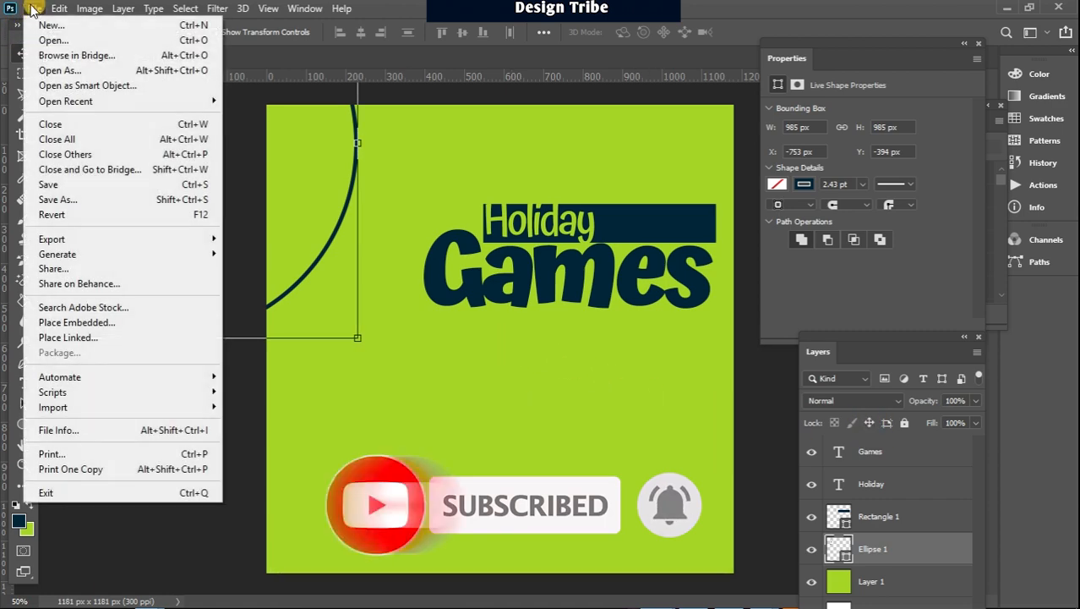
key(Escape)
key(ctrl+o)
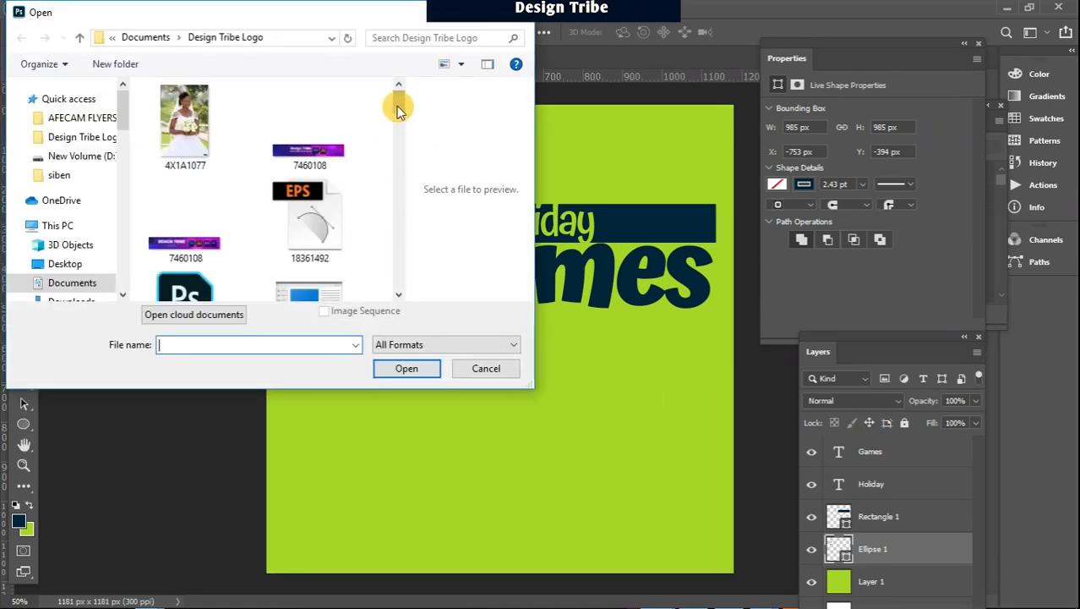
drag(398, 101, 398, 217)
click(314, 258)
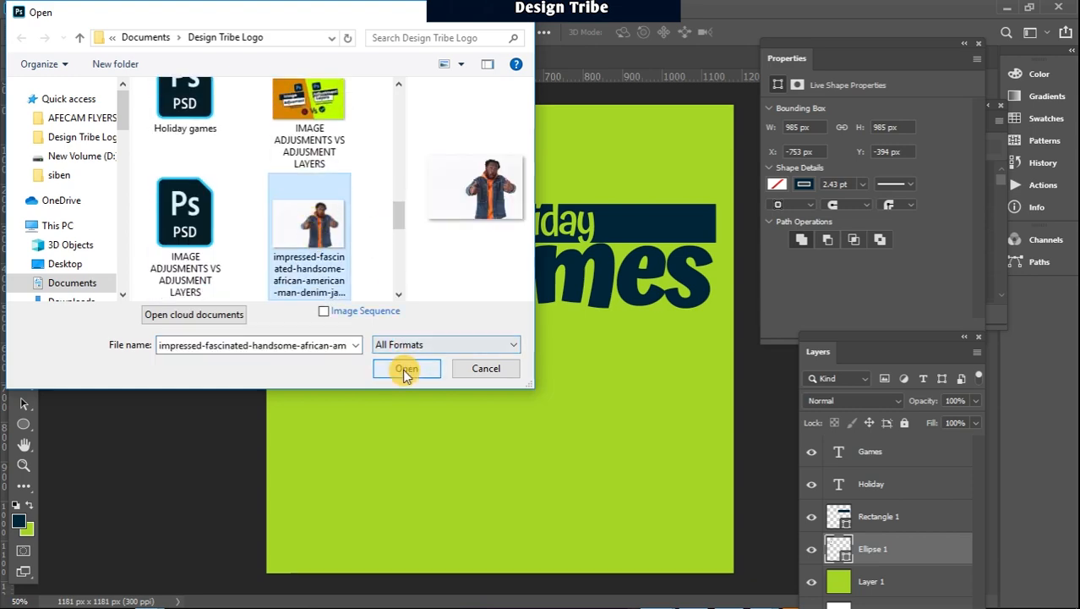
click(407, 369)
Copy the masked cutout of the man into the Holiday games poster and minimize the photo's window
drag(544, 160, 614, 224)
drag(598, 377, 477, 178)
drag(744, 221, 564, 299)
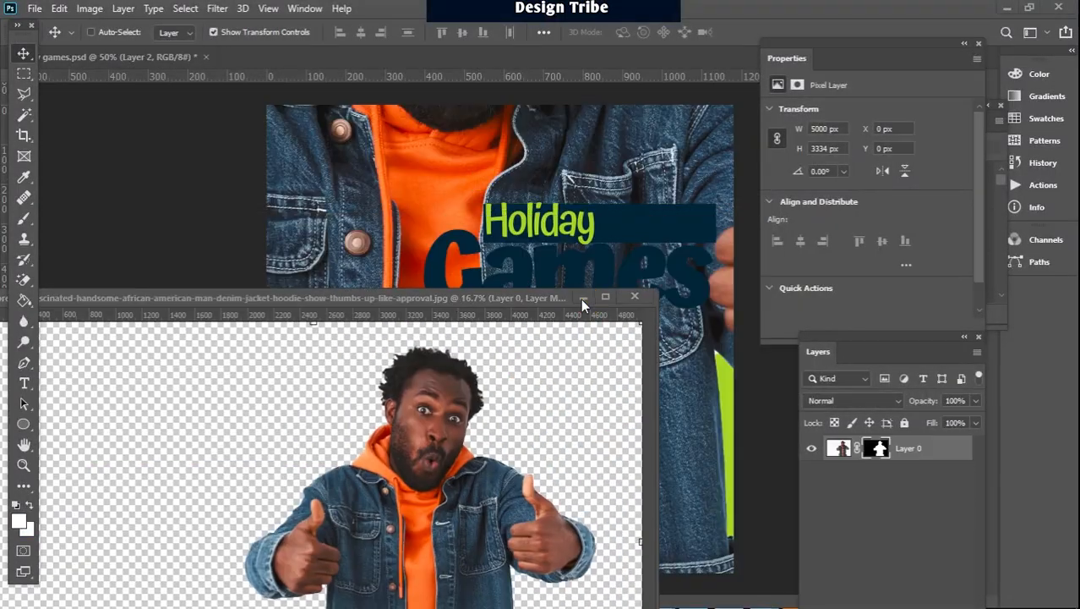
click(582, 299)
Scale the man down to about 40.3% and place him in the lower-left part of the poster
key(ctrl+t)
key(ctrl+minus)
key(ctrl+minus)
key(ctrl+minus)
key(ctrl+minus)
drag(157, 157, 453, 354)
drag(530, 390, 413, 341)
key(ctrl+plus)
key(ctrl+plus)
key(ctrl+plus)
key(ctrl+plus)
key(ctrl+plus)
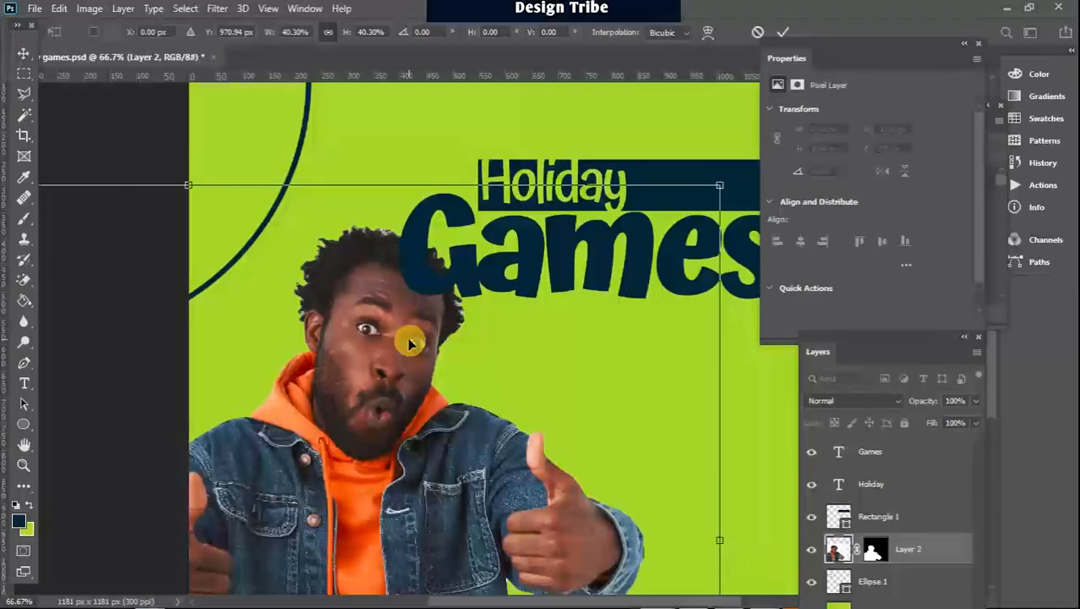
click(25, 52)
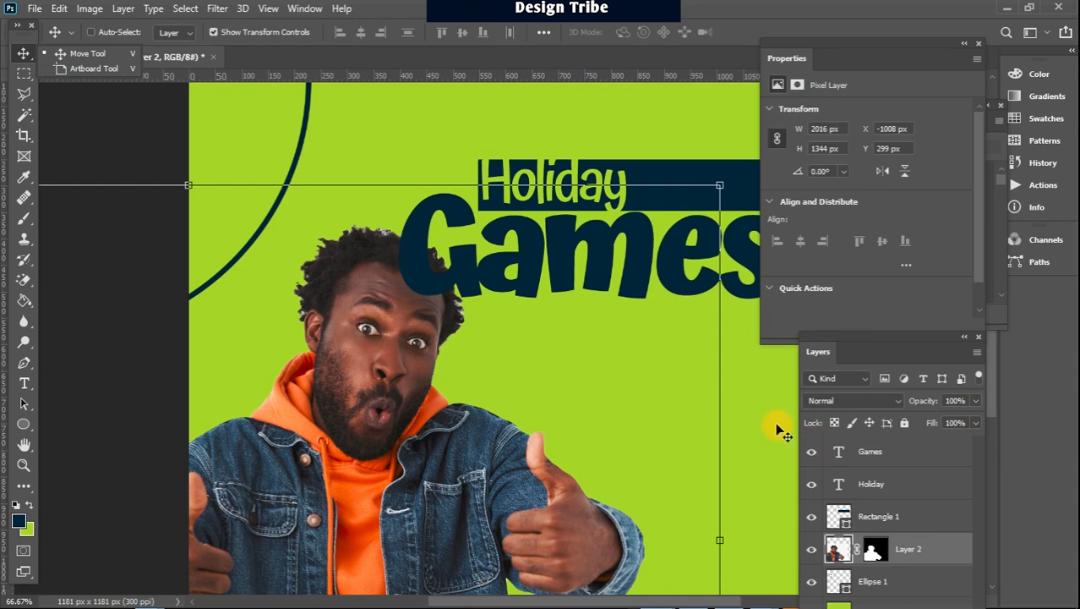
Bring the man's layer above the Games text and shift him up and left to about X -1122 px, Y 246 px
mouse_move(991, 401)
mouse_down()
mouse_move(997, 435)
mouse_move(994, 409)
mouse_up()
drag(960, 555, 951, 449)
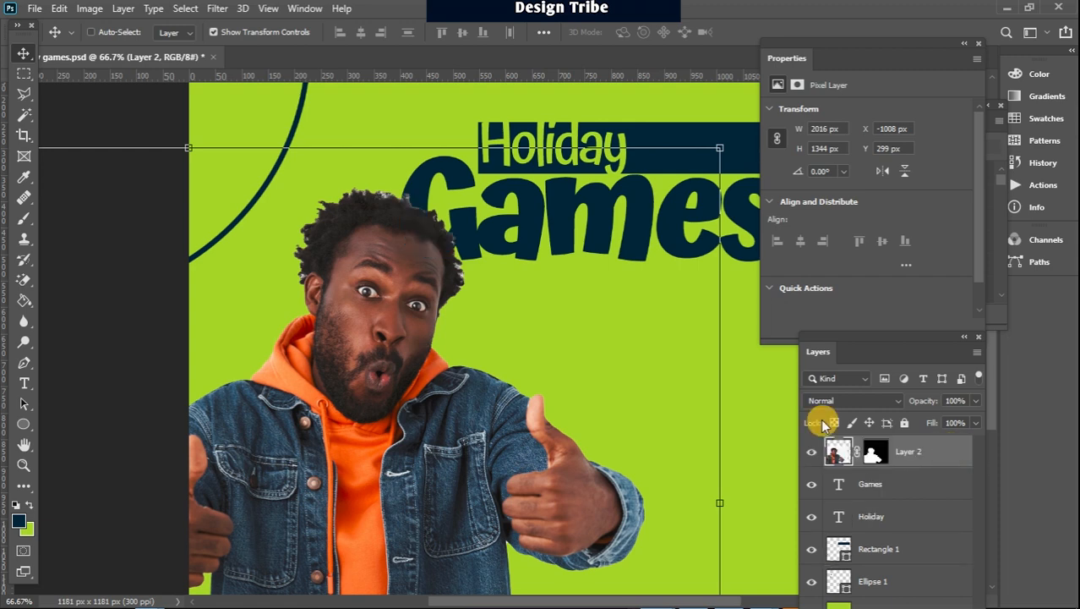
key(ctrl+minus)
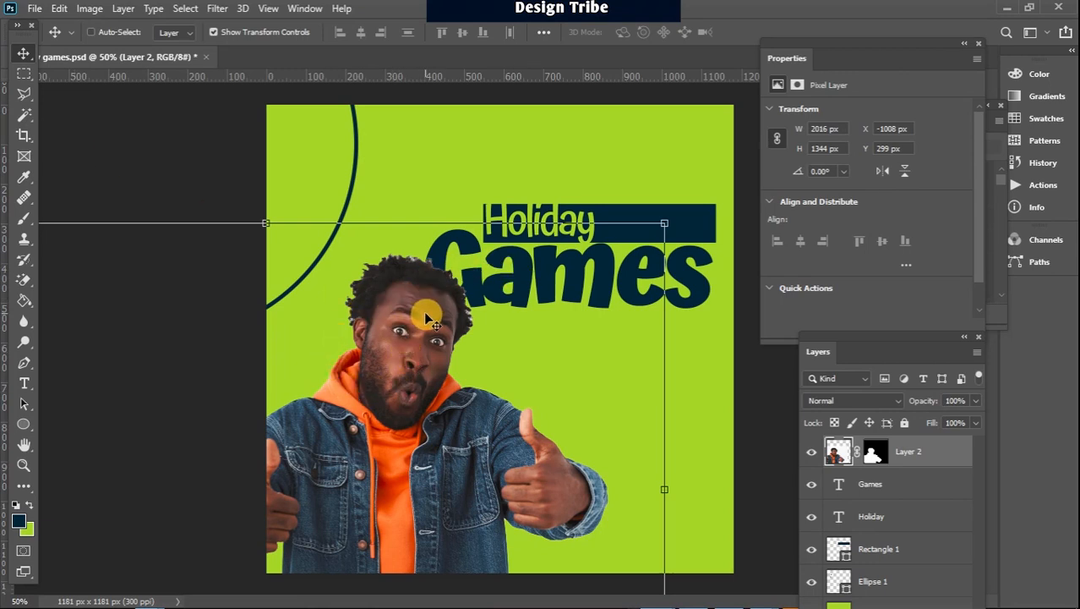
drag(425, 316, 376, 291)
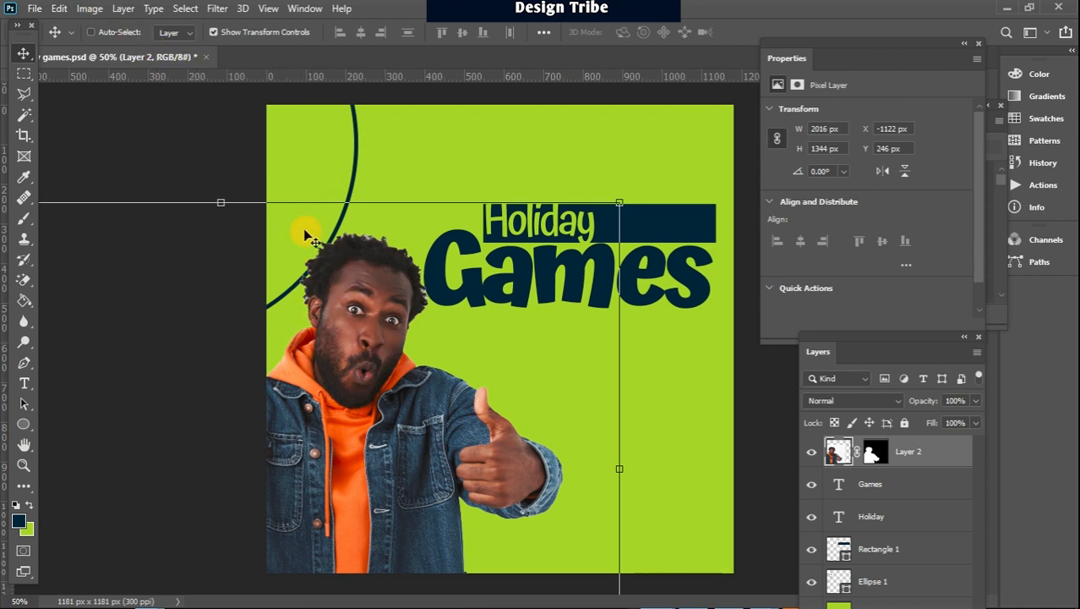
Adjust the man's layer with Brightness/Contrast, using Brightness 18 and Contrast 32
click(91, 9)
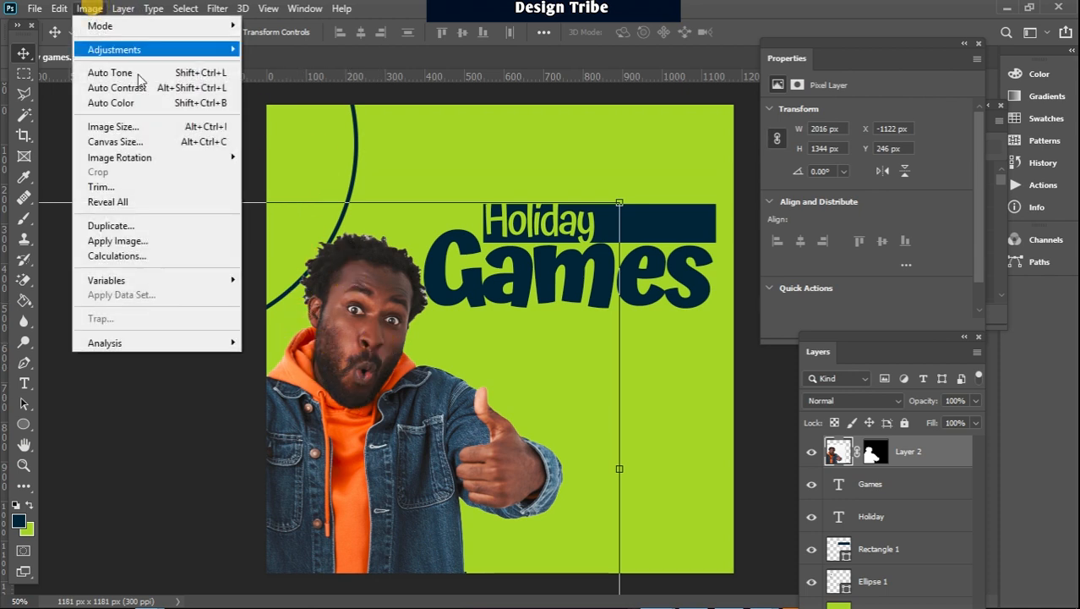
mouse_move(146, 54)
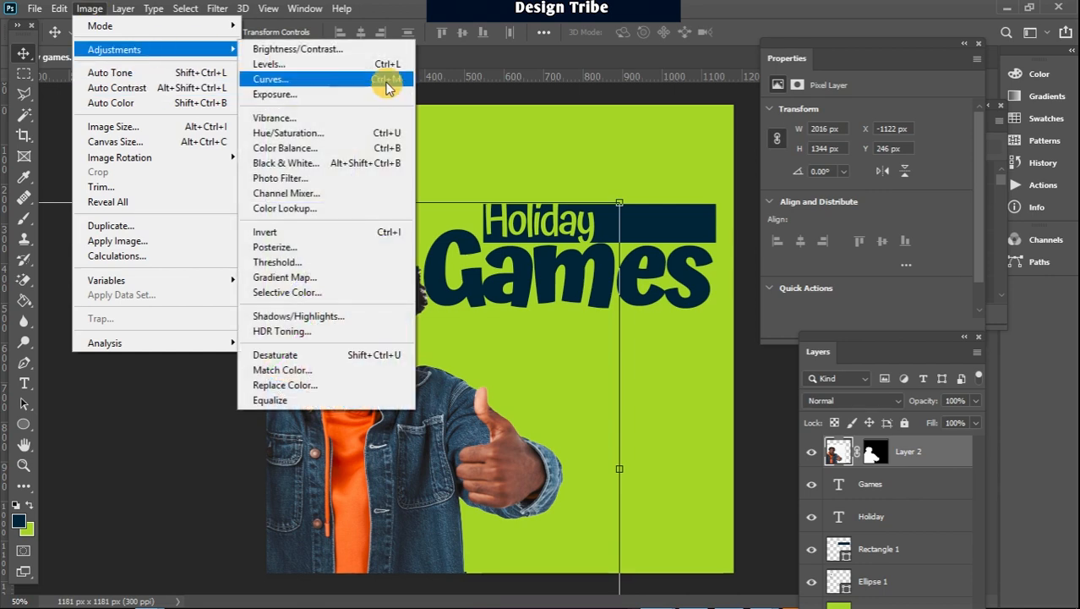
click(308, 48)
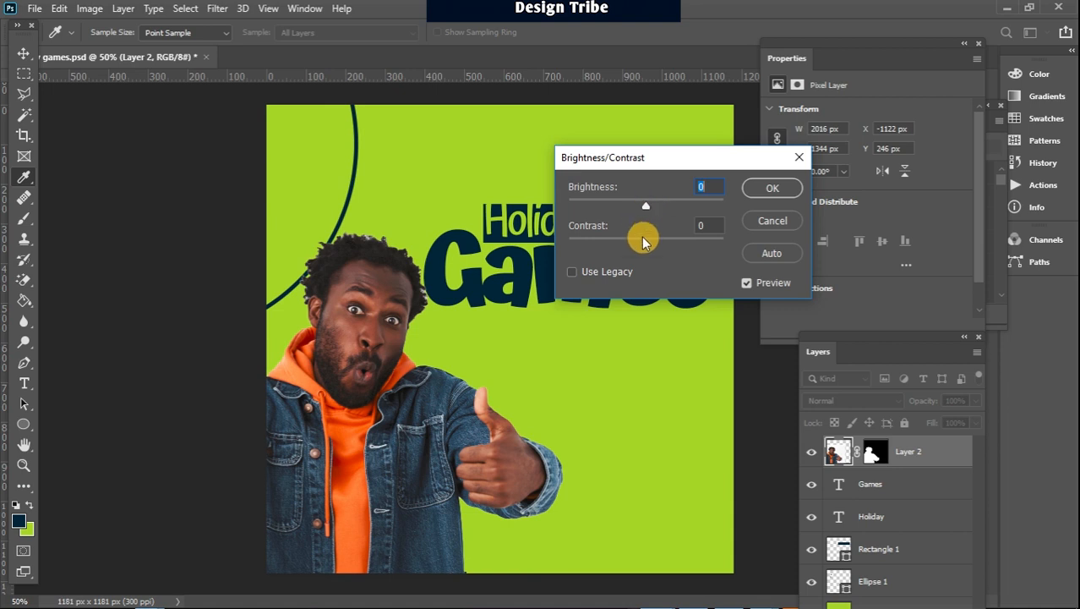
drag(646, 245, 670, 244)
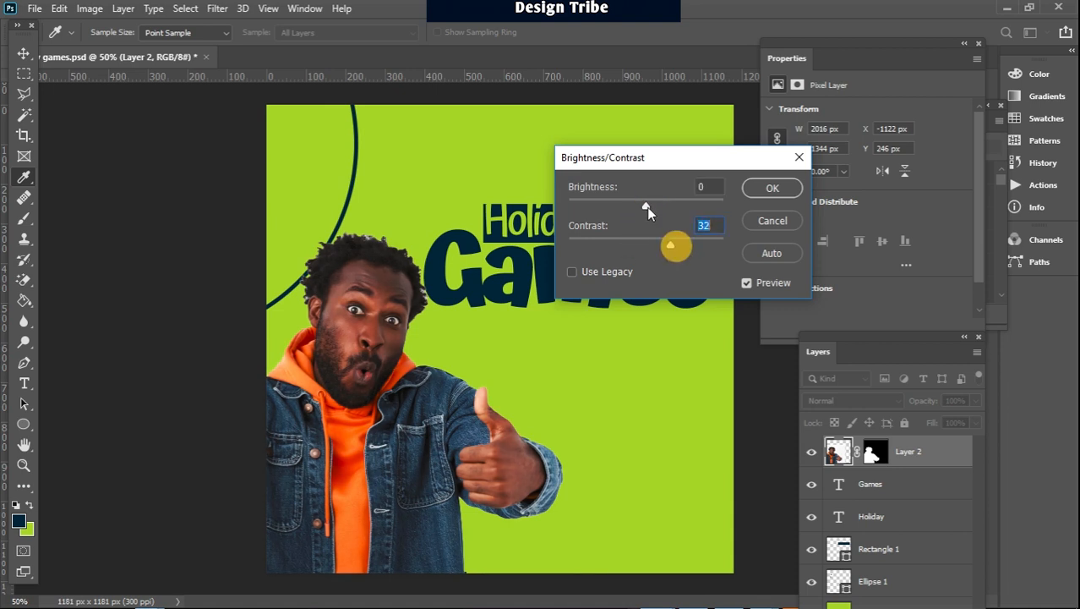
drag(646, 207, 657, 210)
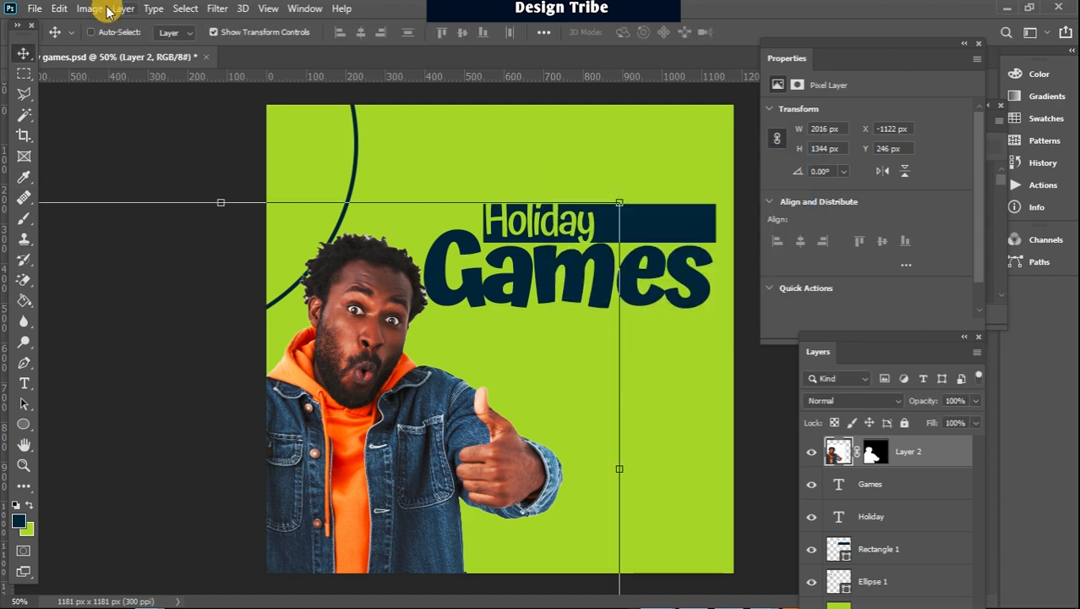
Apply Selective Color to the man's Blues with Magenta -100%, Yellow -100% and Black +100%, fine-tuning Cyan slightly
click(89, 9)
mouse_move(135, 52)
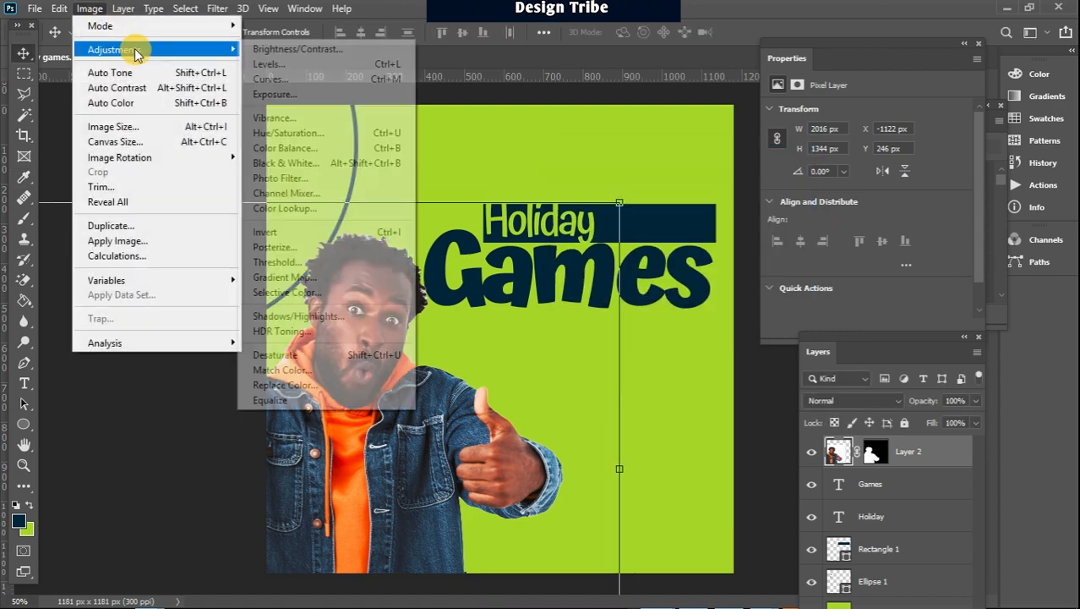
click(324, 292)
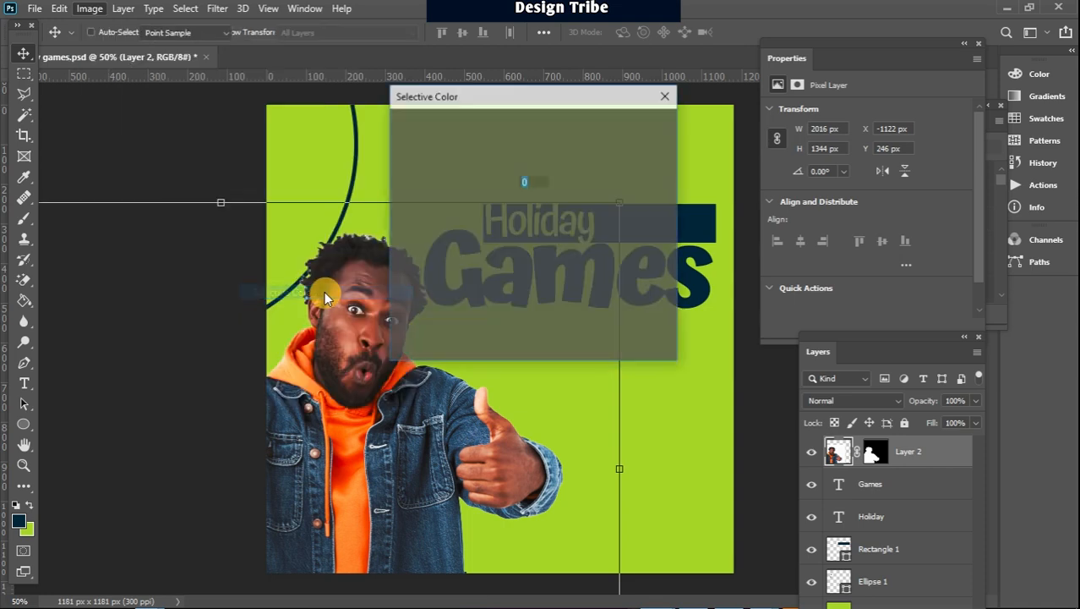
drag(549, 92, 746, 118)
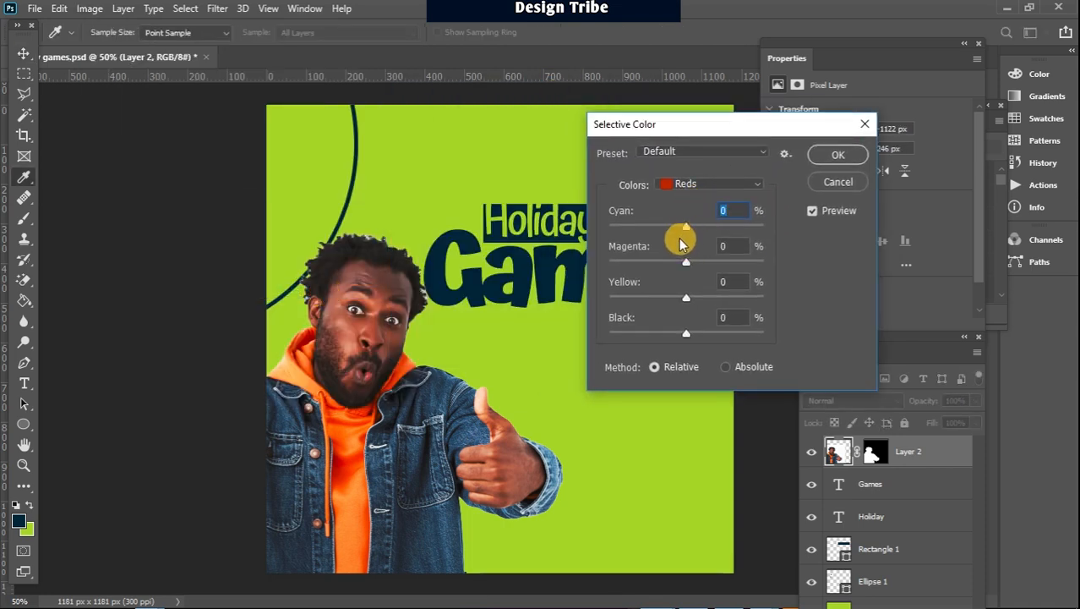
click(713, 184)
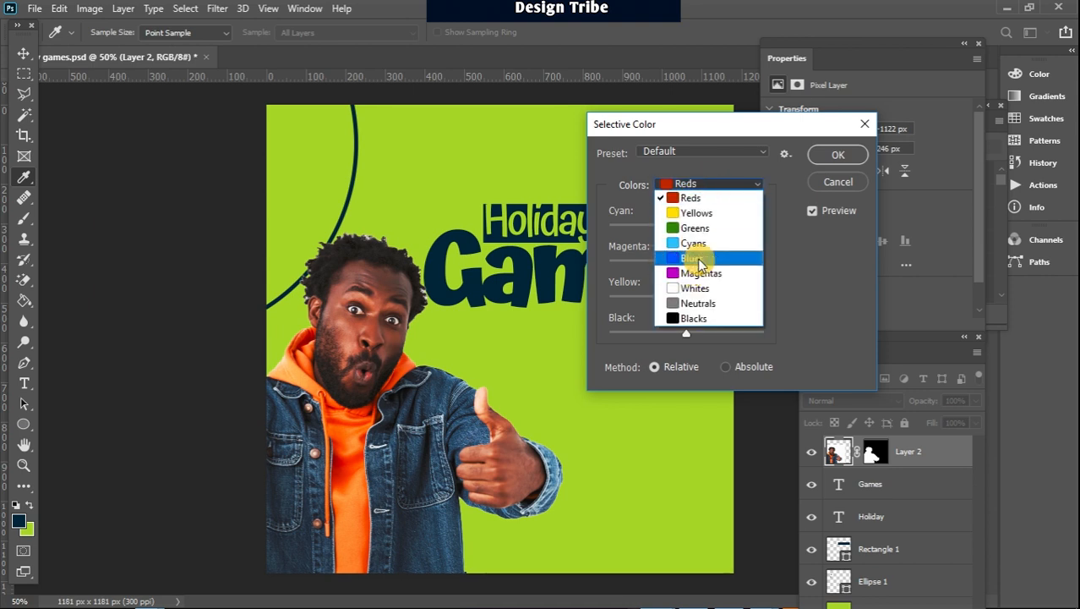
click(698, 259)
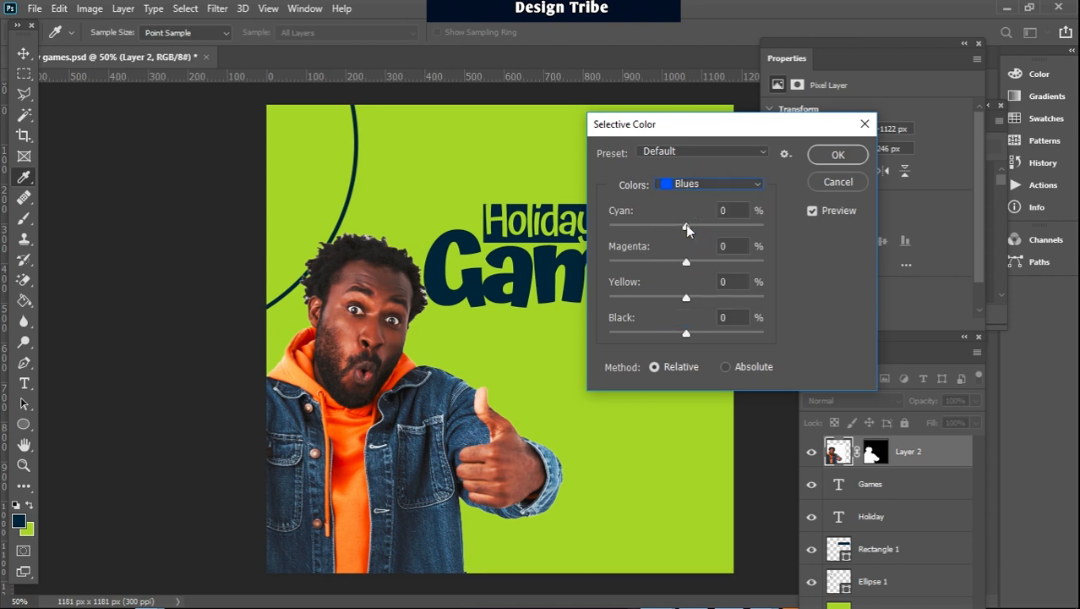
click(686, 224)
drag(685, 333, 761, 338)
drag(686, 298, 609, 302)
click(609, 302)
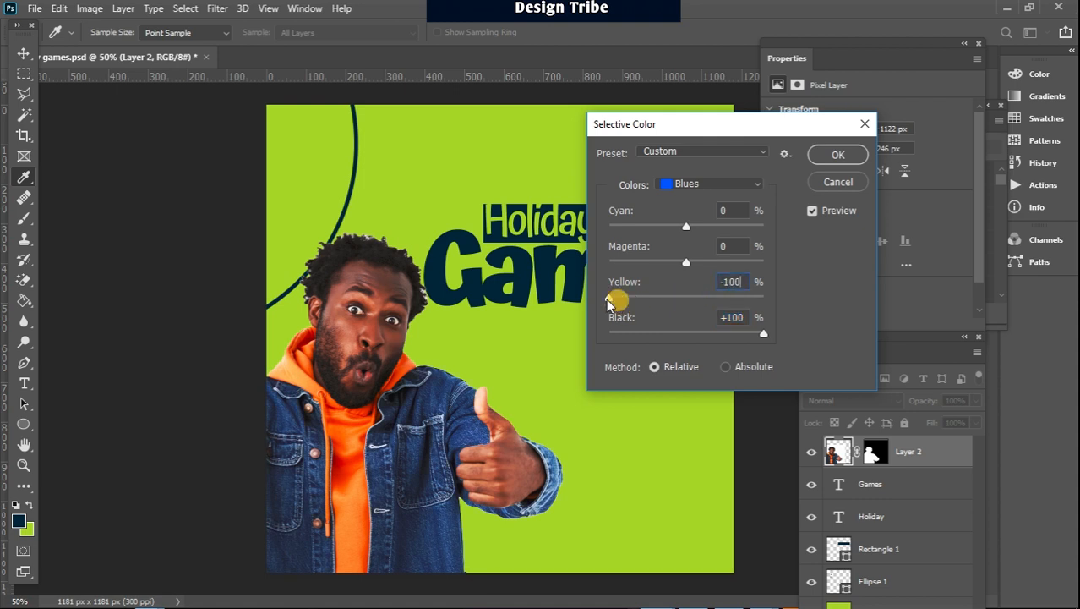
drag(687, 263, 605, 271)
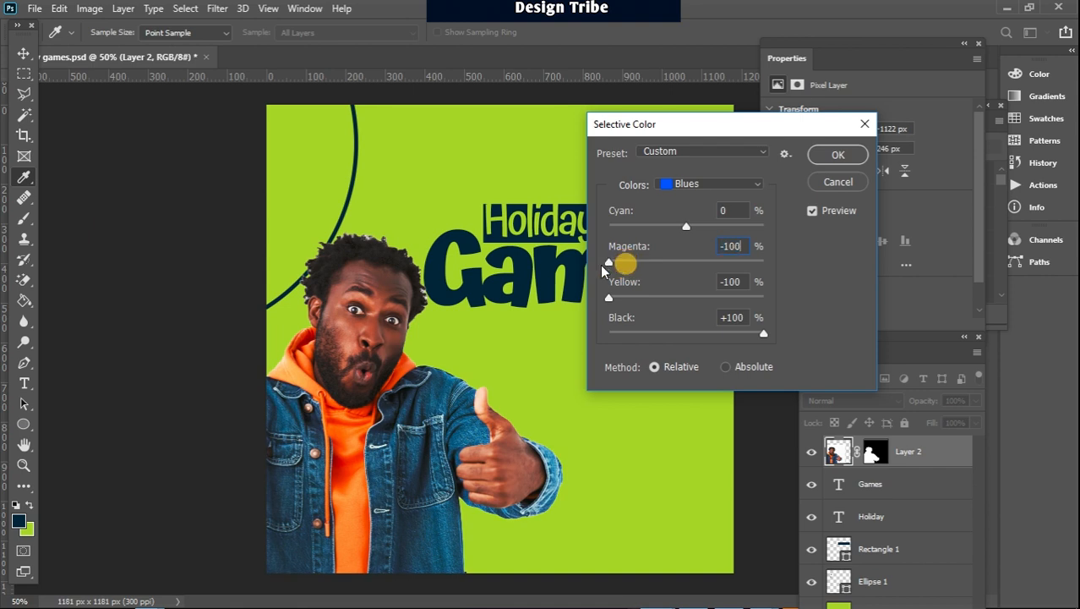
mouse_move(686, 225)
mouse_down()
mouse_move(611, 224)
mouse_move(681, 225)
mouse_up()
click(841, 153)
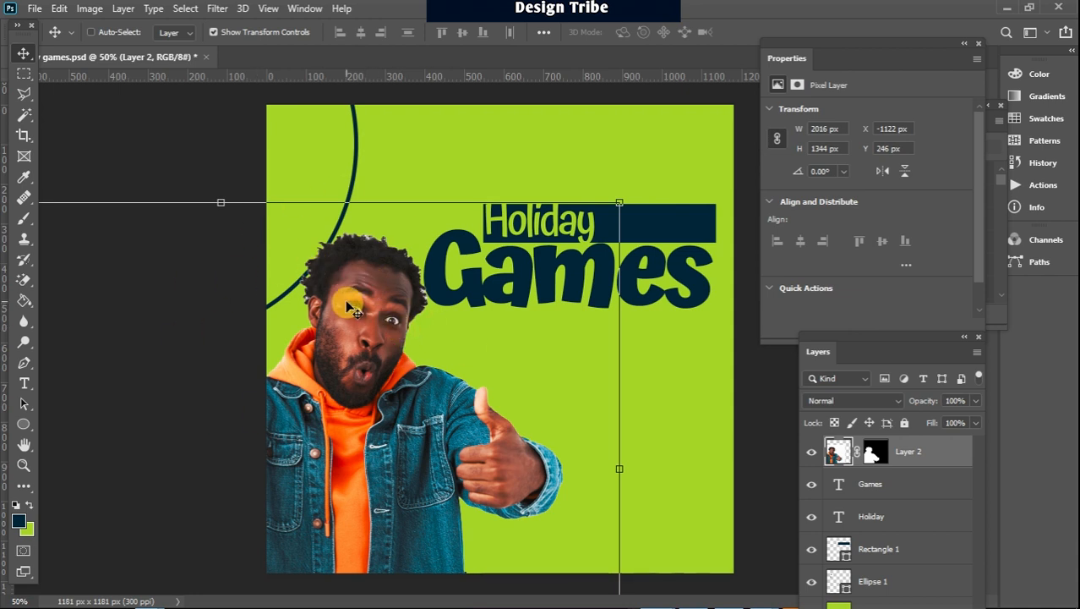
Add the host's name as 14 pt navy Atma text and place it beside the thumb, at about X 763 px, Y 810 px
click(24, 383)
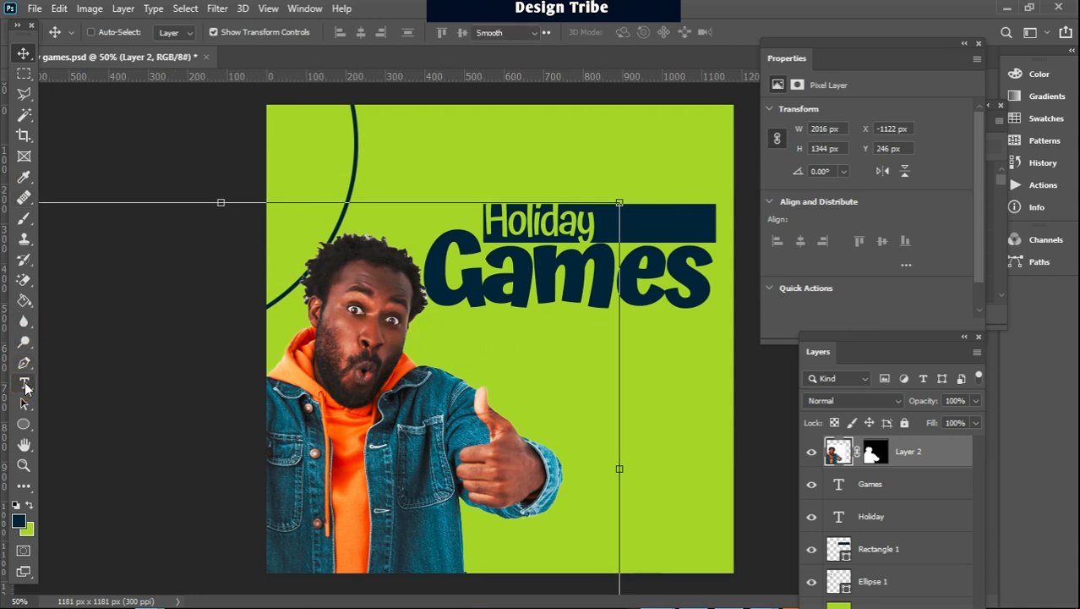
click(543, 382)
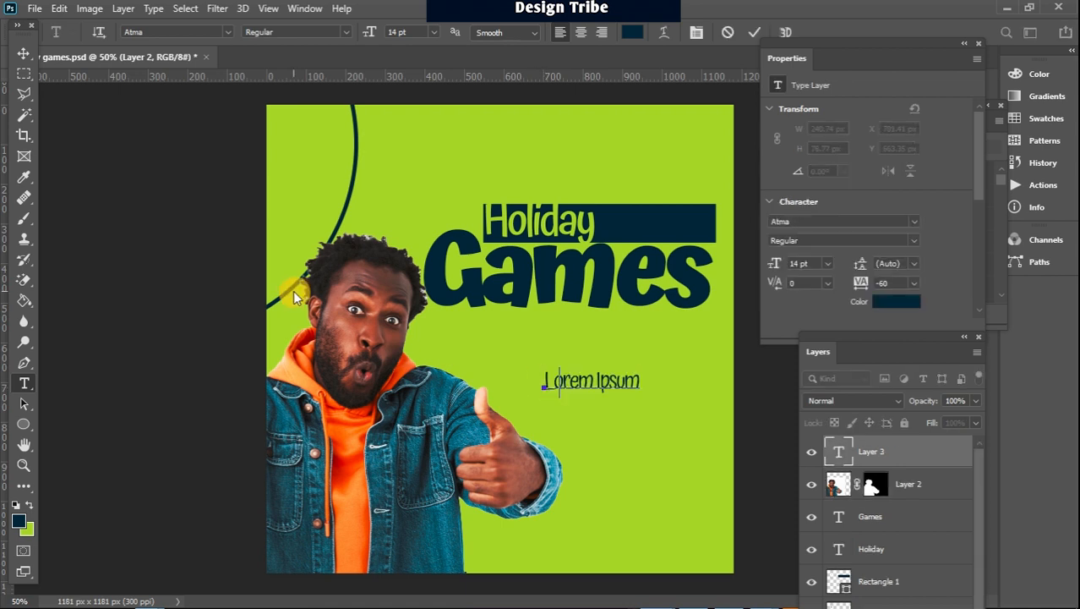
text(Mr Dan)
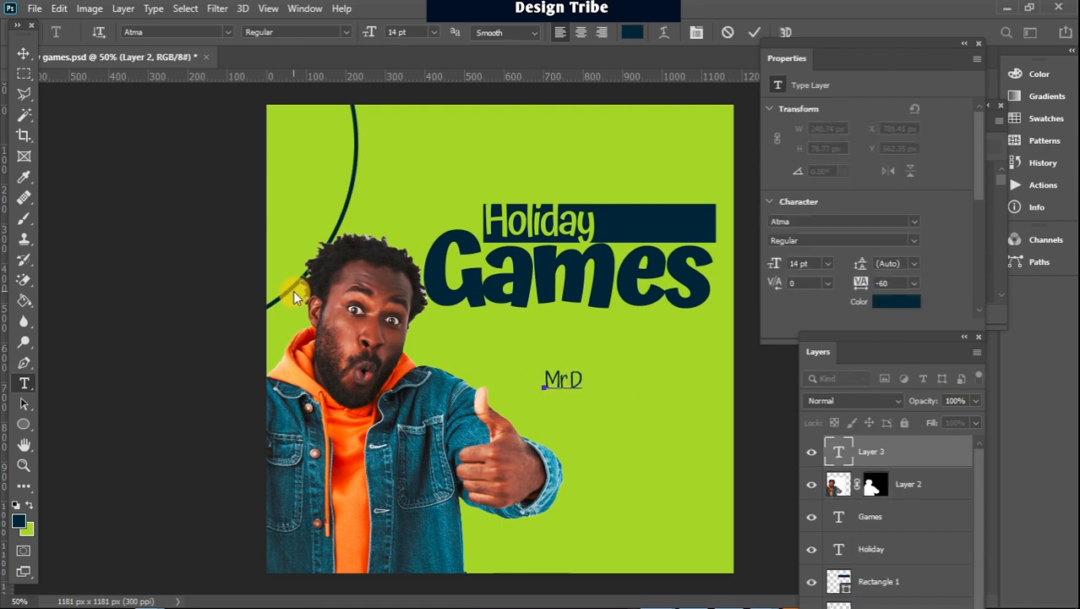
click(23, 53)
drag(610, 391, 637, 451)
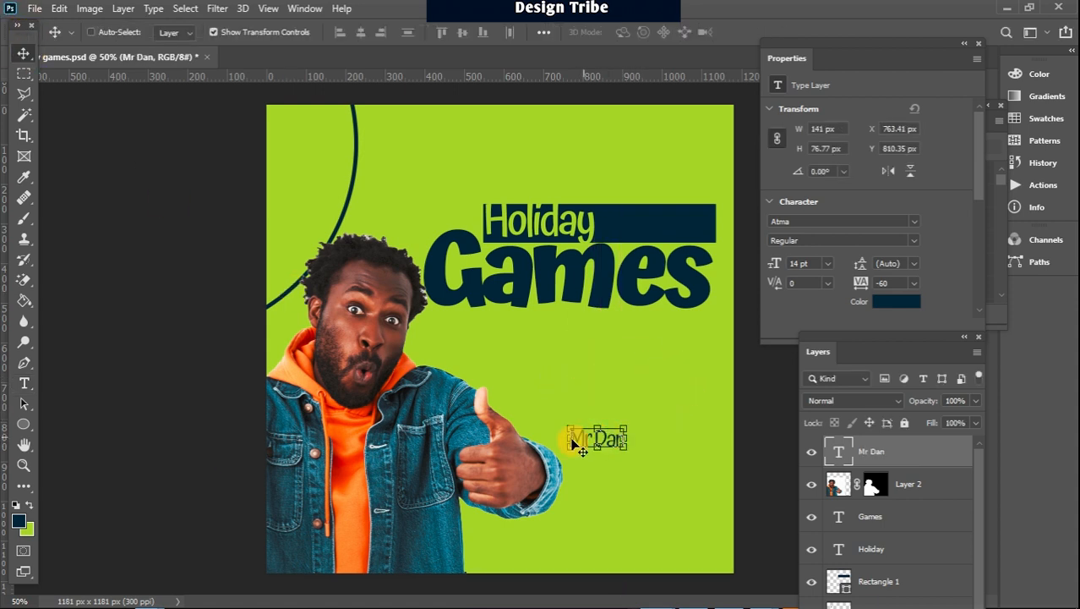
Draw a navy rectangle of about 349 × 87 px directly below the host's name
click(23, 424)
click(64, 426)
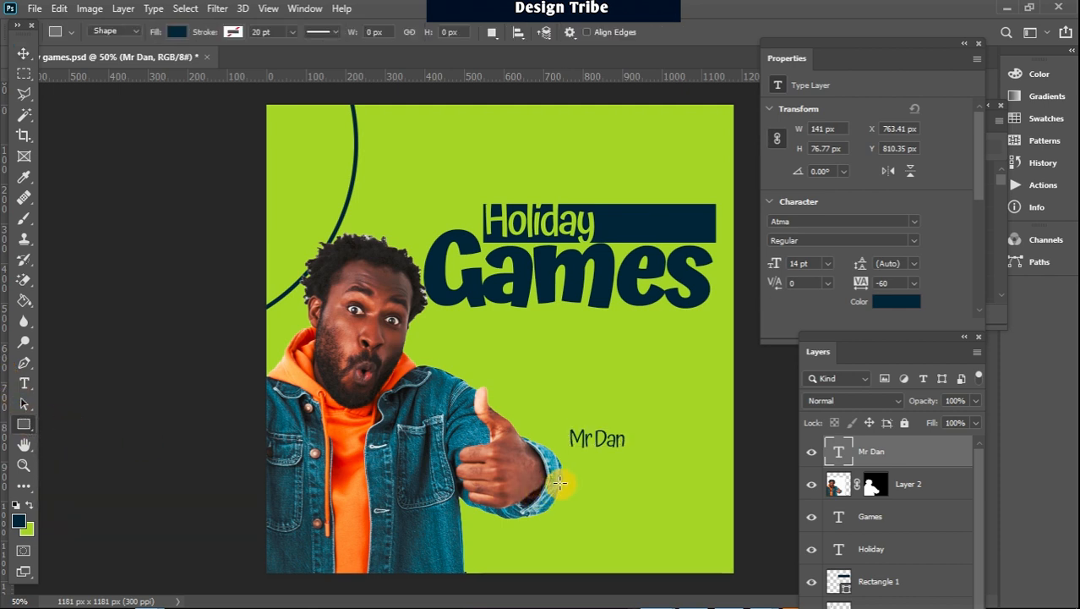
drag(569, 464, 707, 497)
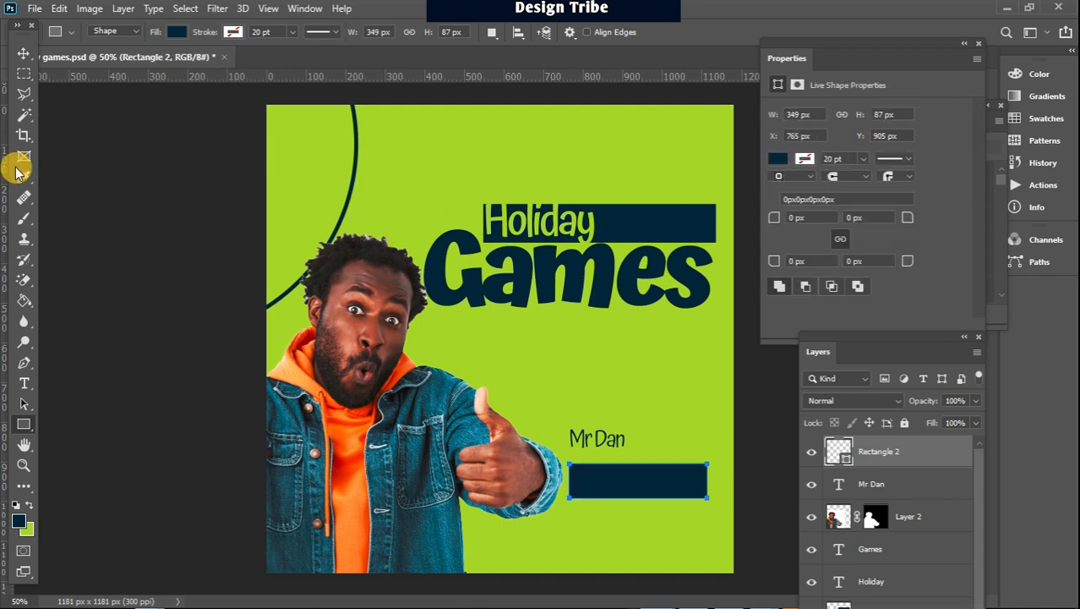
click(24, 54)
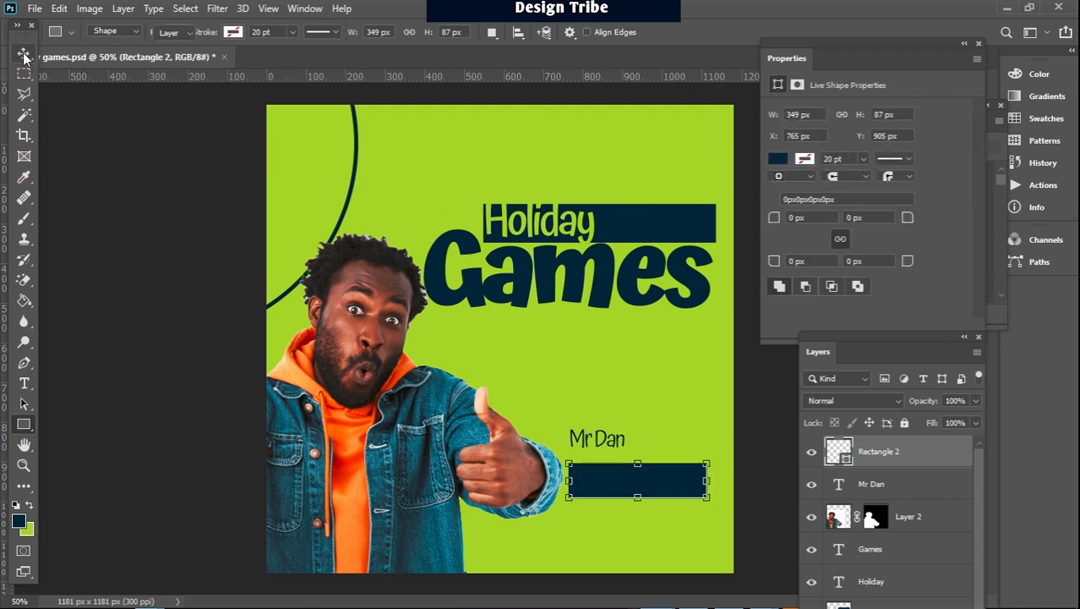
Swap the foreground and background colours and add green text reading "July 2023" inside the new rectangle
click(31, 505)
click(24, 383)
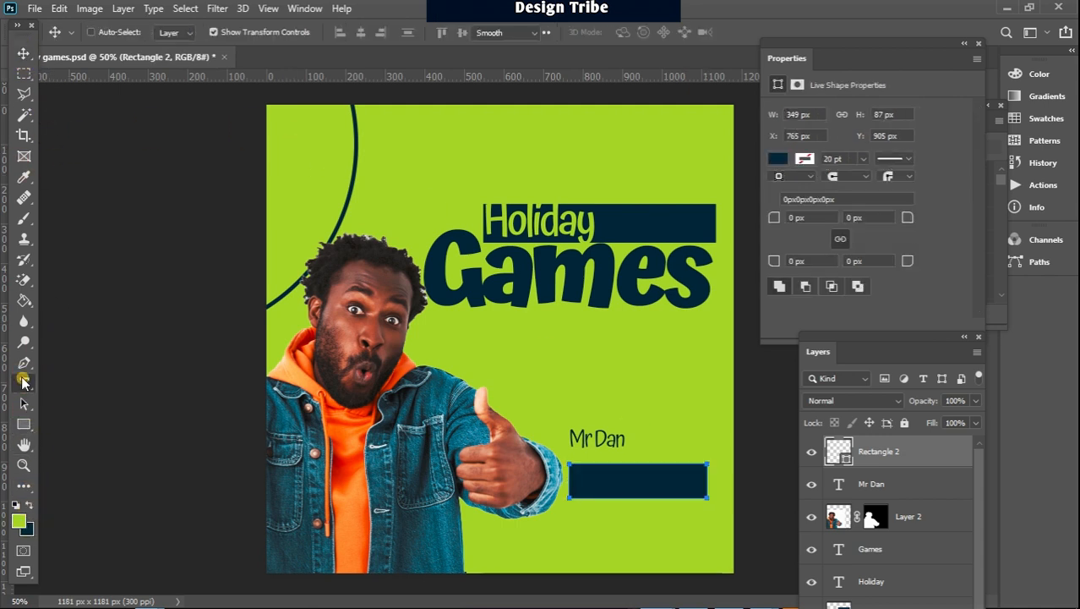
click(585, 482)
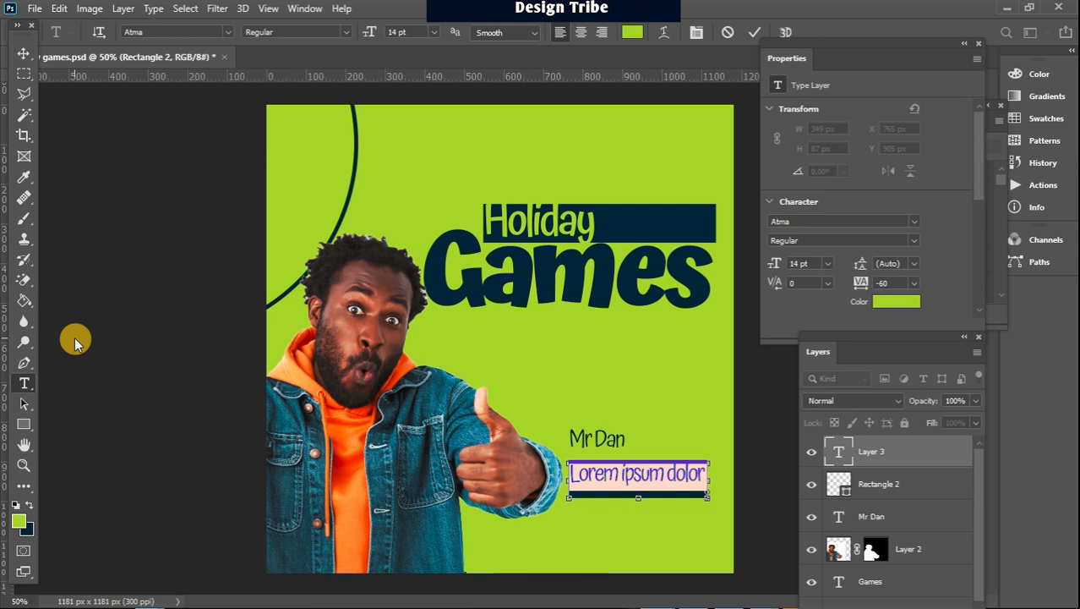
text(July)
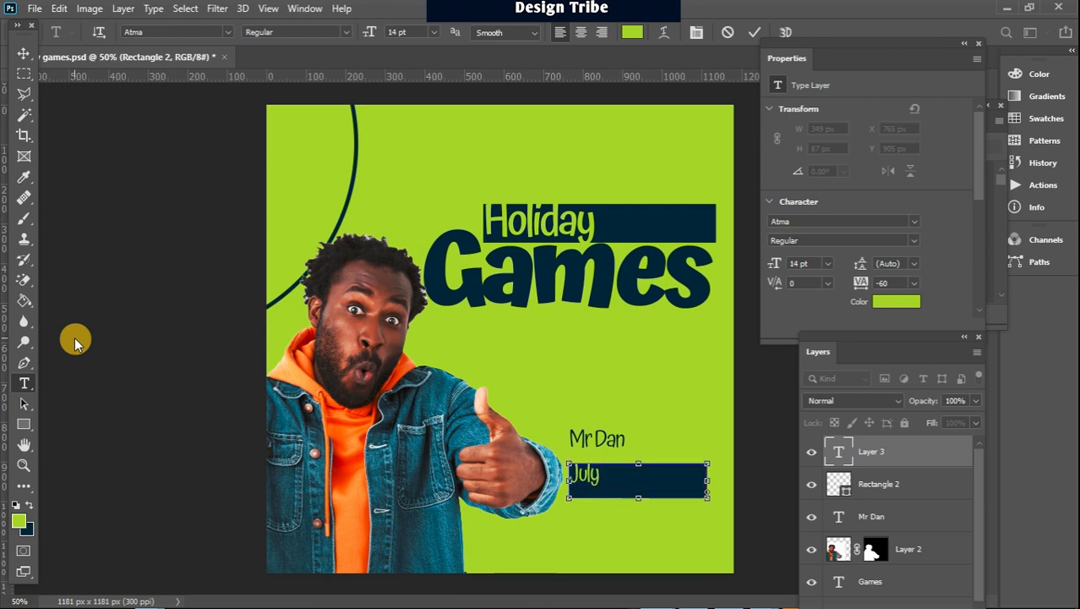
text( 2023)
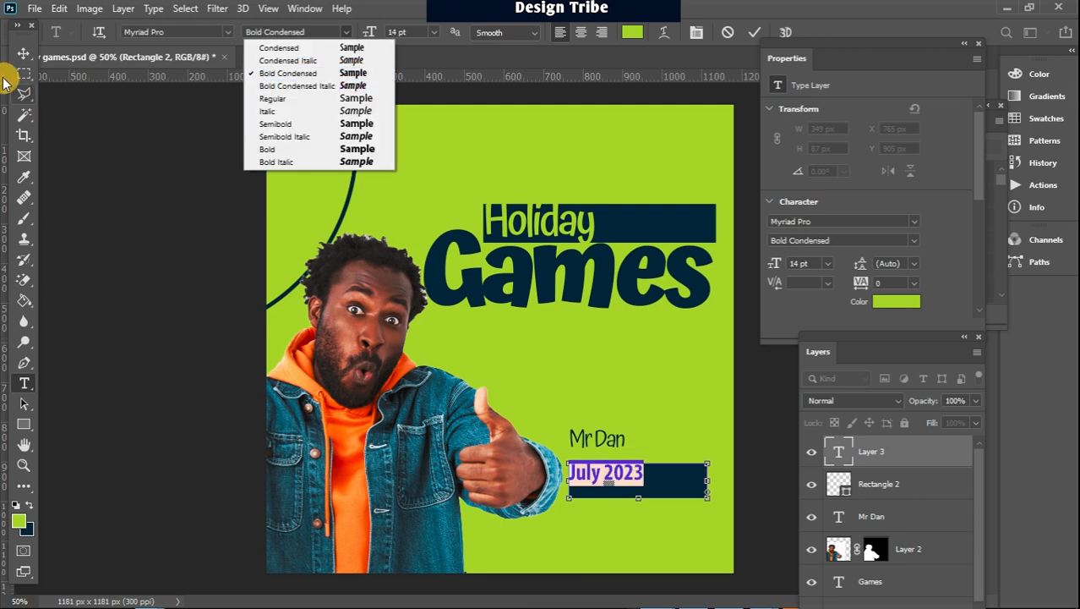
Set the date text in Myriad Pro Bold Condensed and move it to about X 786 px, Y 910 px within the rectangle
key(Return)
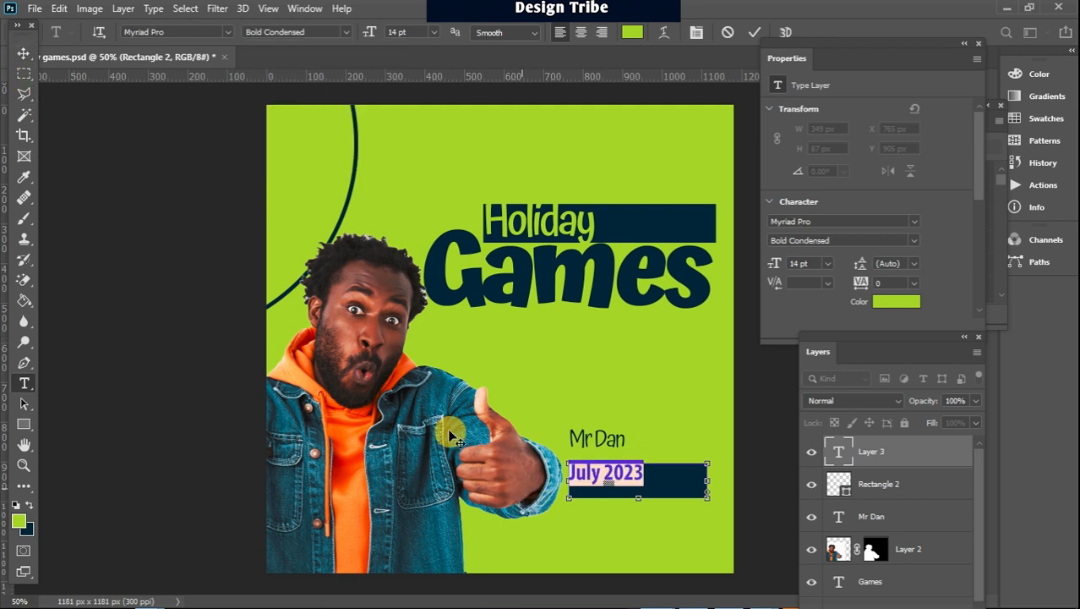
click(24, 53)
mouse_move(608, 474)
mouse_down()
mouse_move(600, 477)
mouse_move(617, 479)
mouse_up()
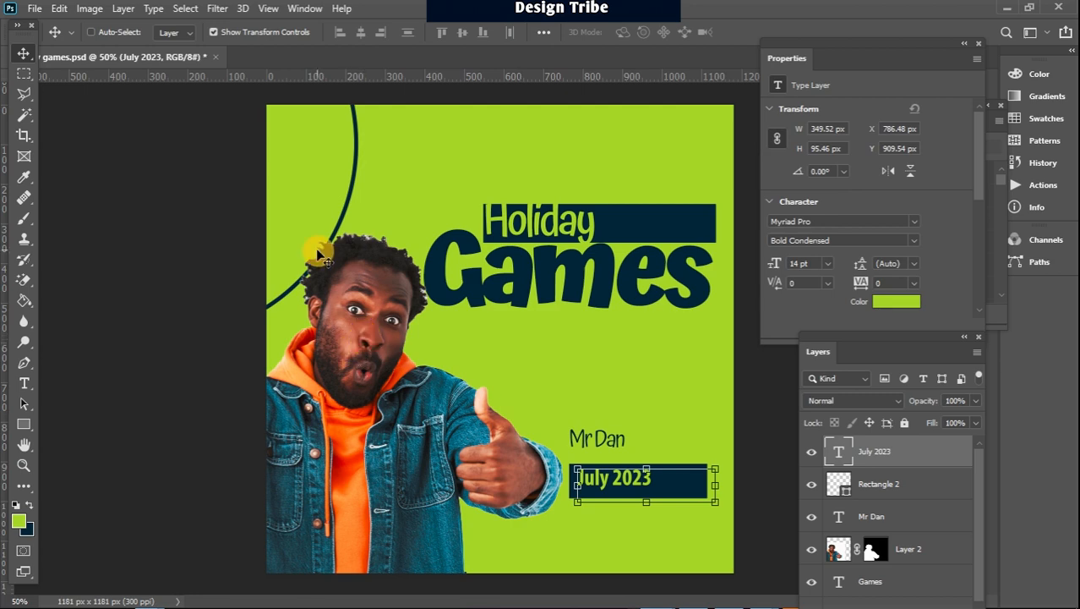
Try to brighten the cutout of the man with a direct Brightness/Contrast adjustment on Layer 2
click(89, 9)
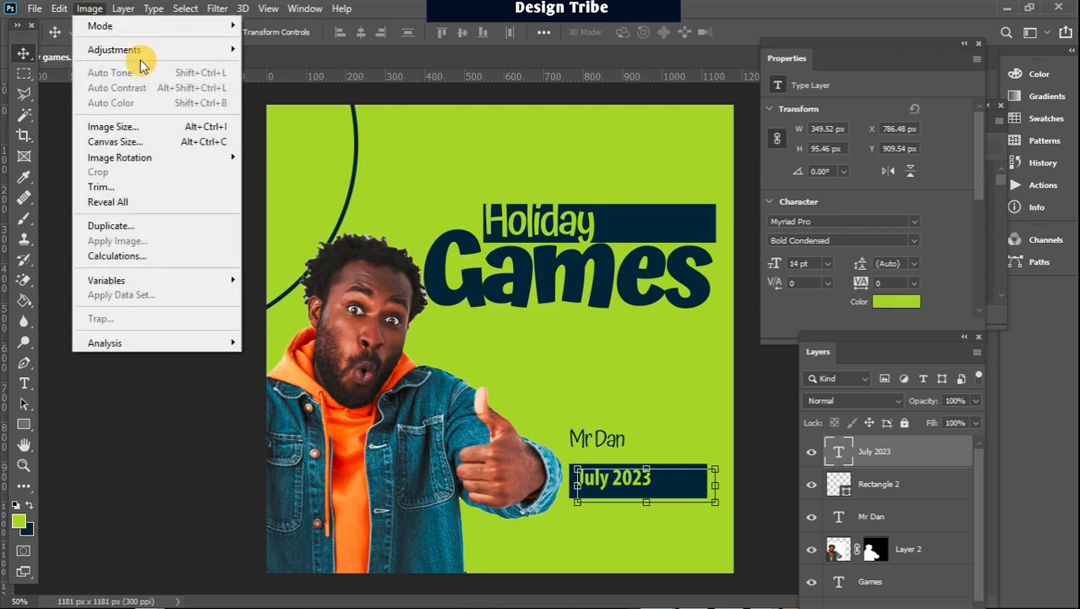
mouse_move(145, 48)
click(227, 8)
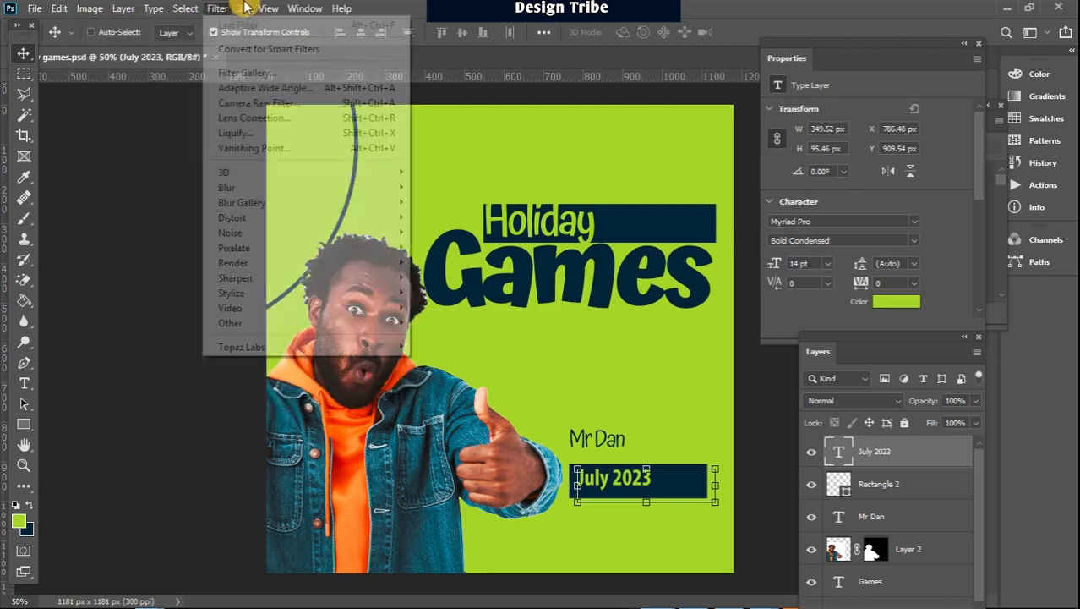
click(930, 549)
click(88, 9)
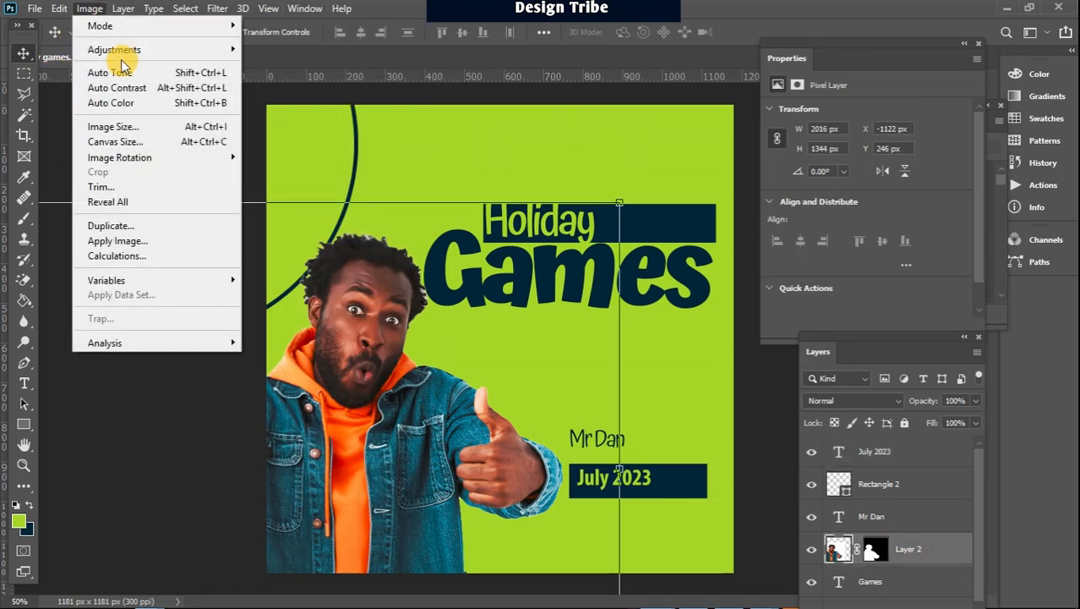
mouse_move(139, 48)
click(320, 49)
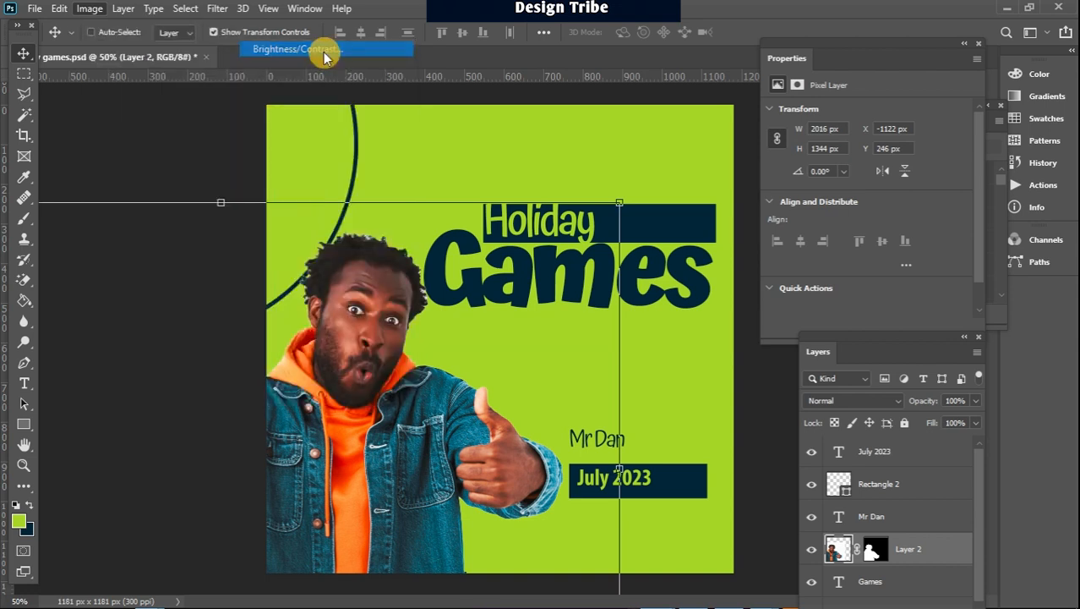
drag(648, 209, 677, 205)
click(770, 187)
key(v)
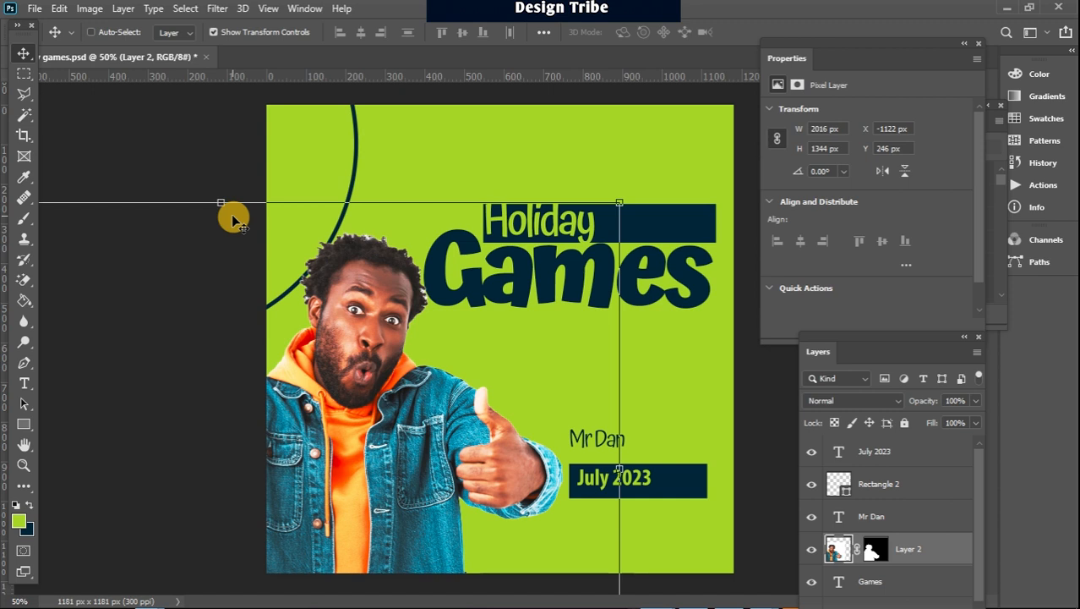
Undo the recent edits back through the brightness change, date text, navy rectangle, host's name and the man's colour adjustments
key(ctrl+z)
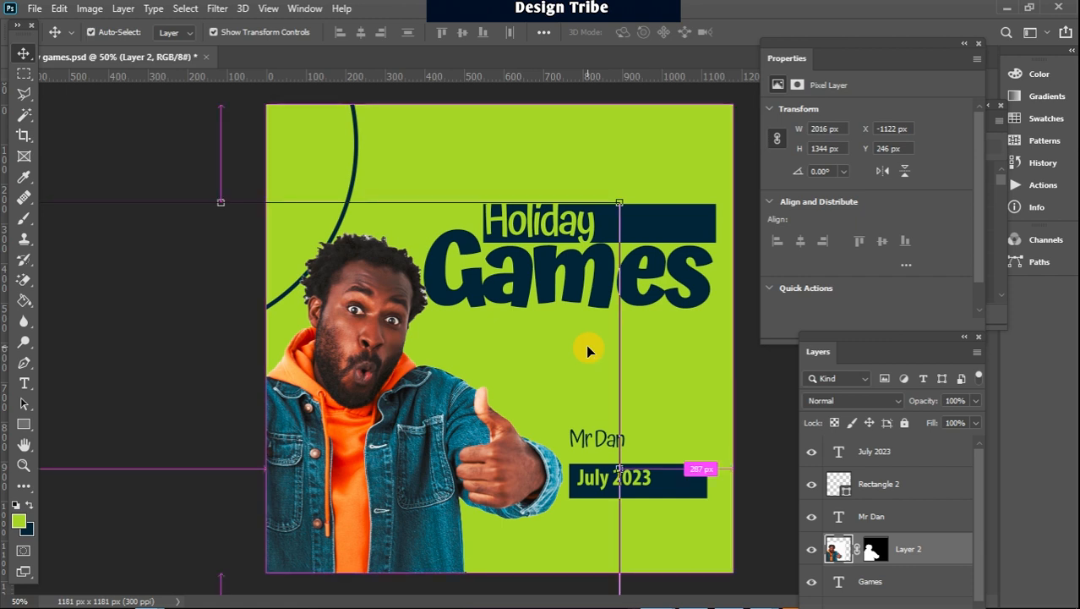
key(ctrl+z)
key(ctrl+z)
key(ctrl+z)
key(ctrl+z)
key(ctrl+z)
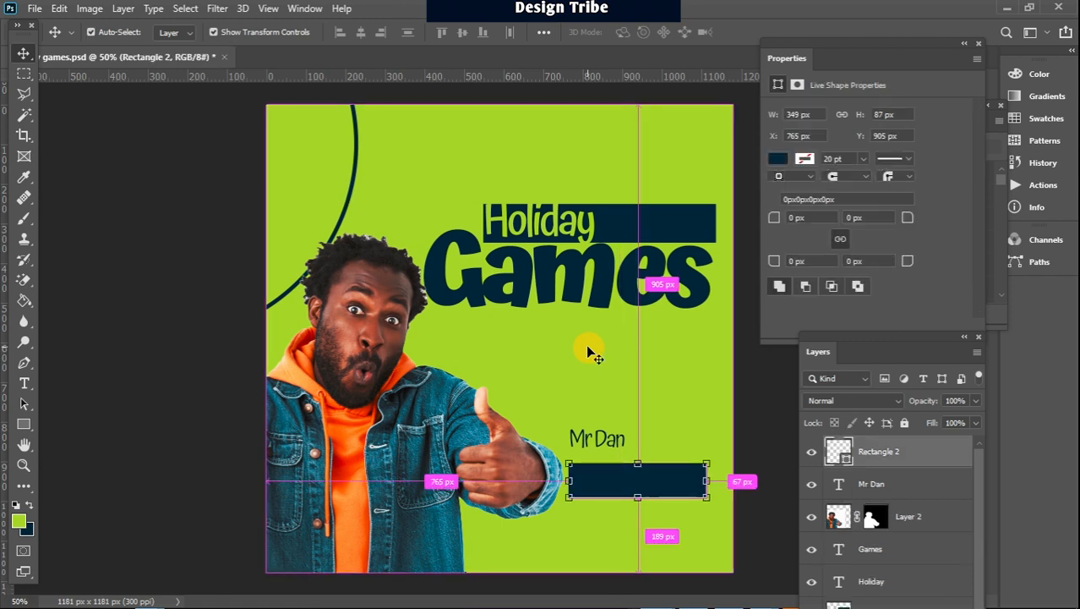
key(ctrl+z)
key(ctrl+z)
key(ctrl+z)
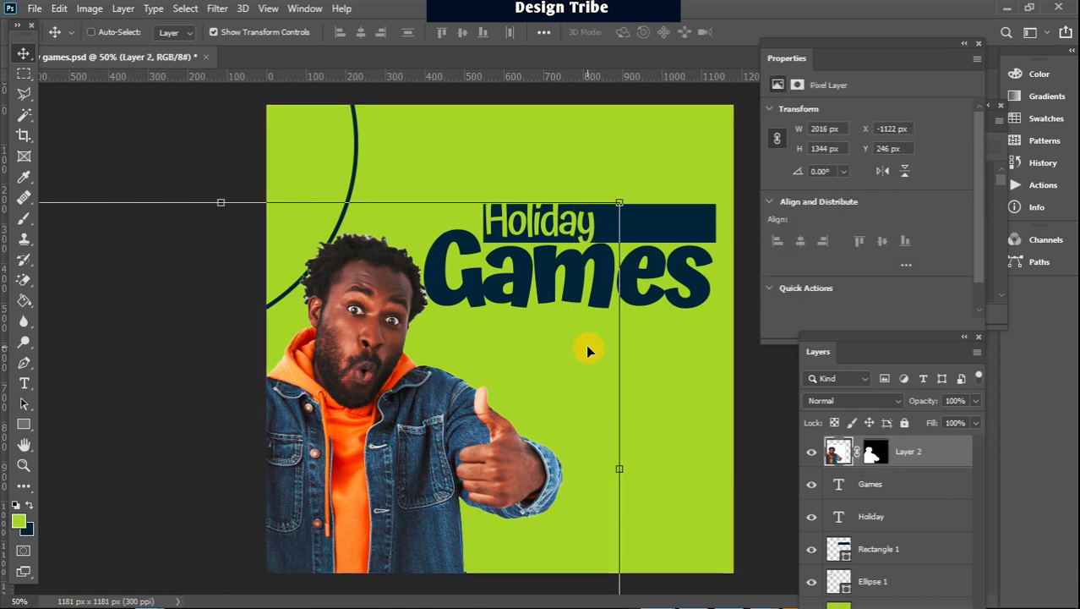
key(ctrl)
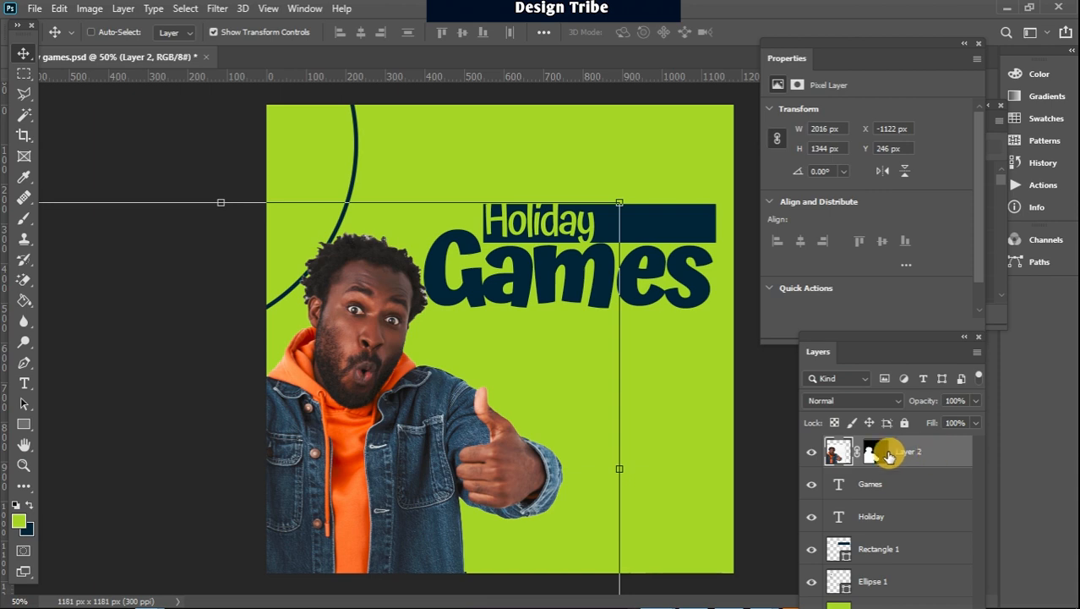
Convert the man's layer to a smart object and apply Brightness/Contrast with brightness 38 and contrast 13
right_click(946, 454)
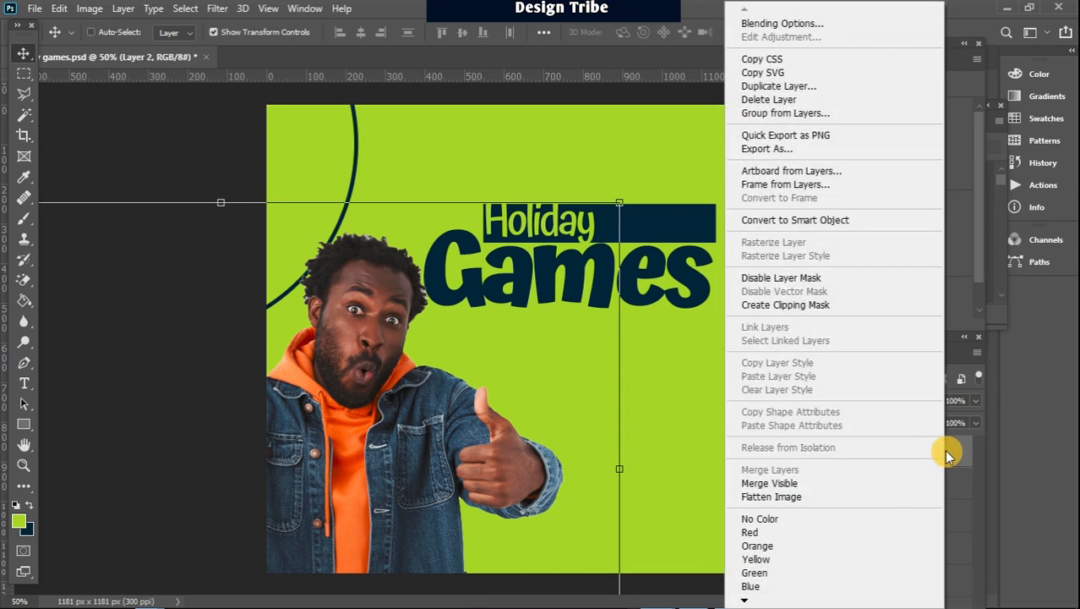
click(830, 224)
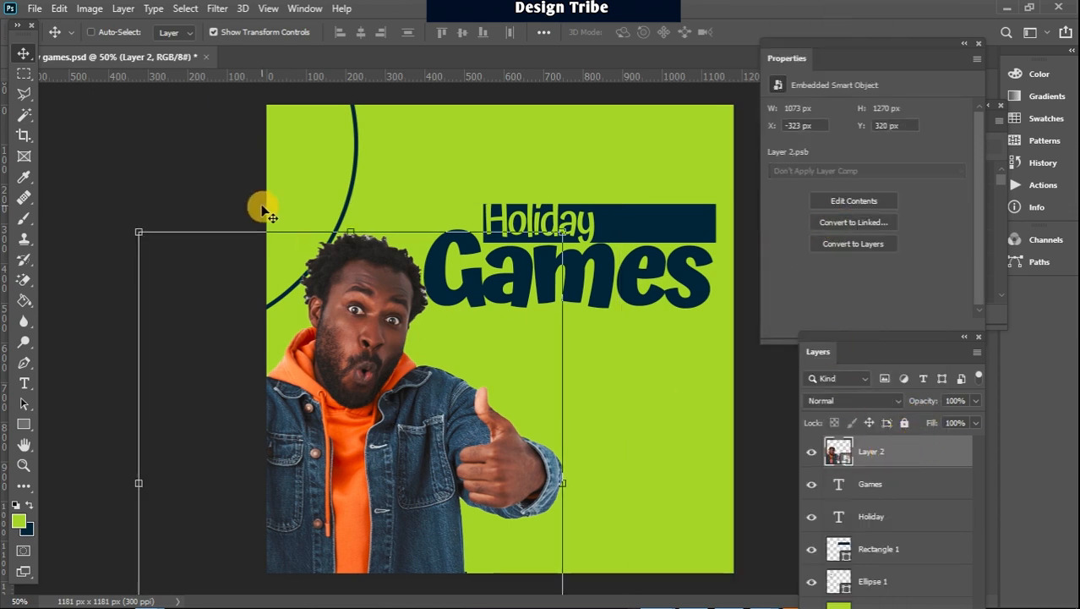
click(91, 9)
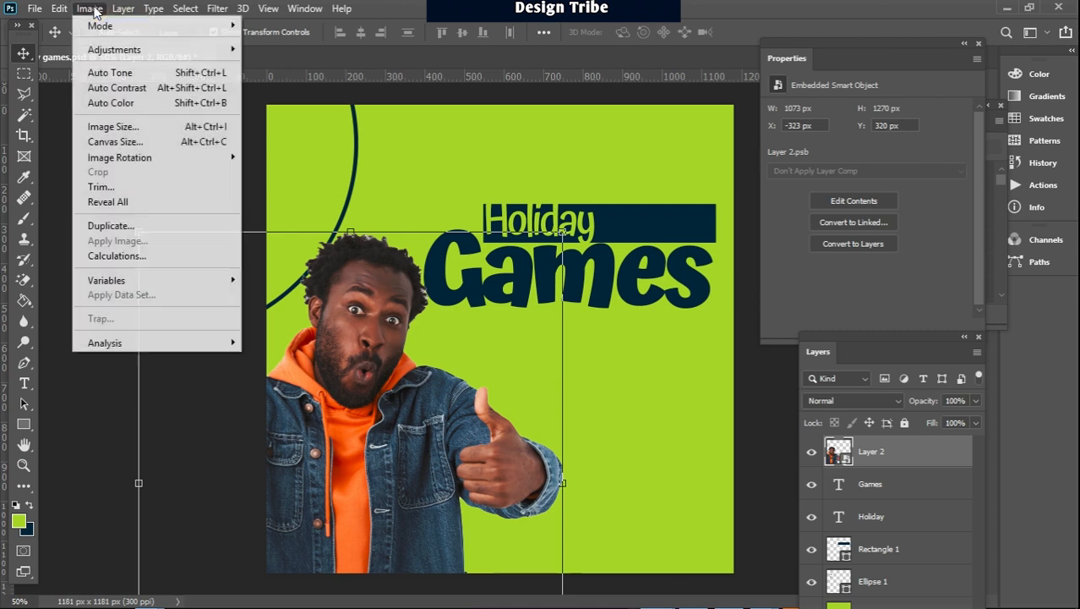
mouse_move(116, 53)
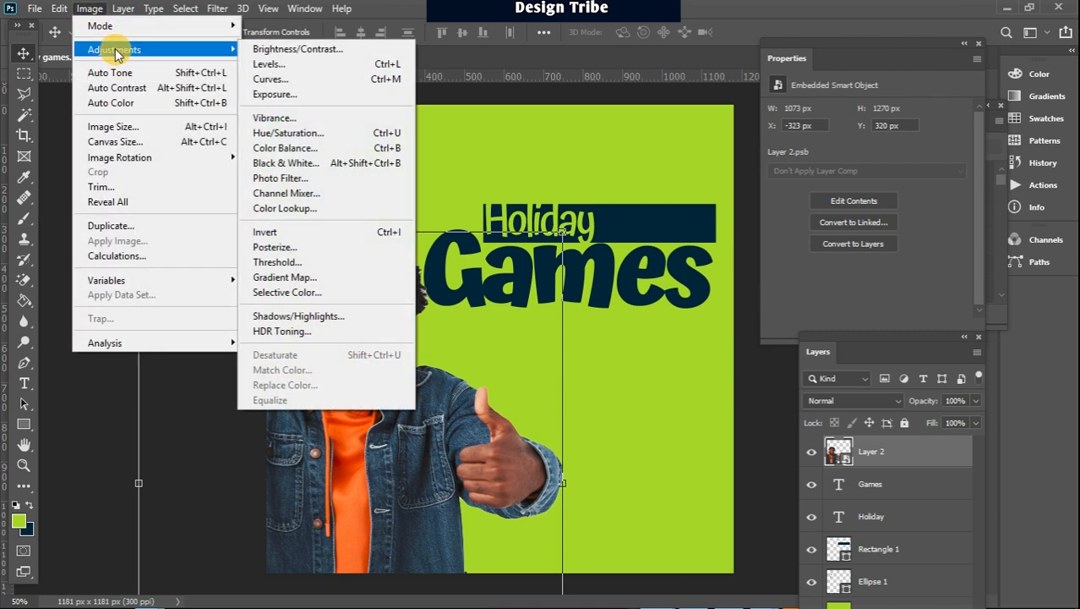
click(328, 51)
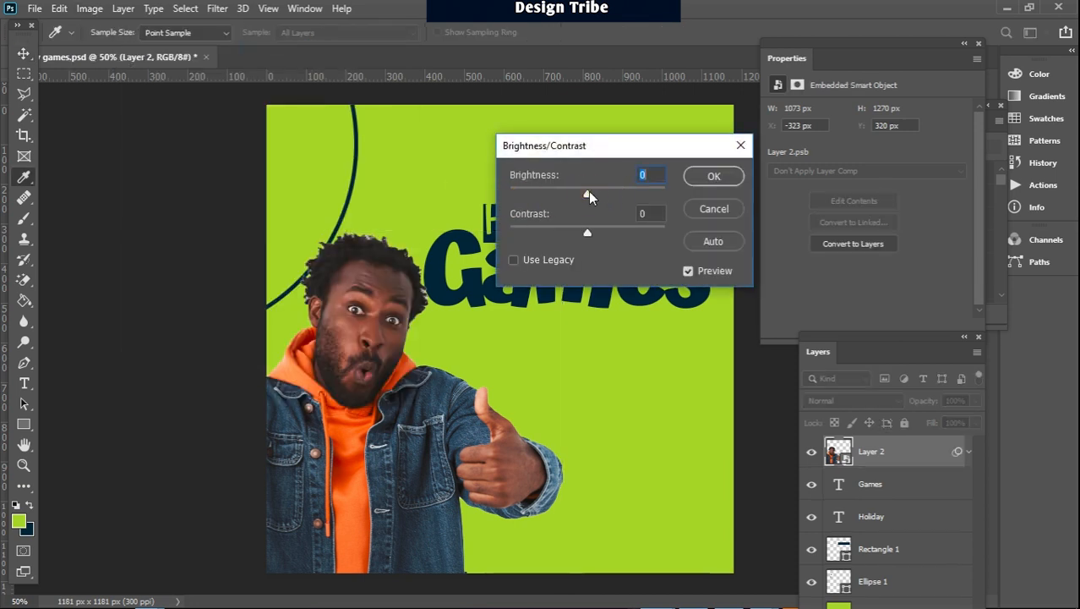
drag(589, 194, 607, 195)
drag(586, 232, 598, 240)
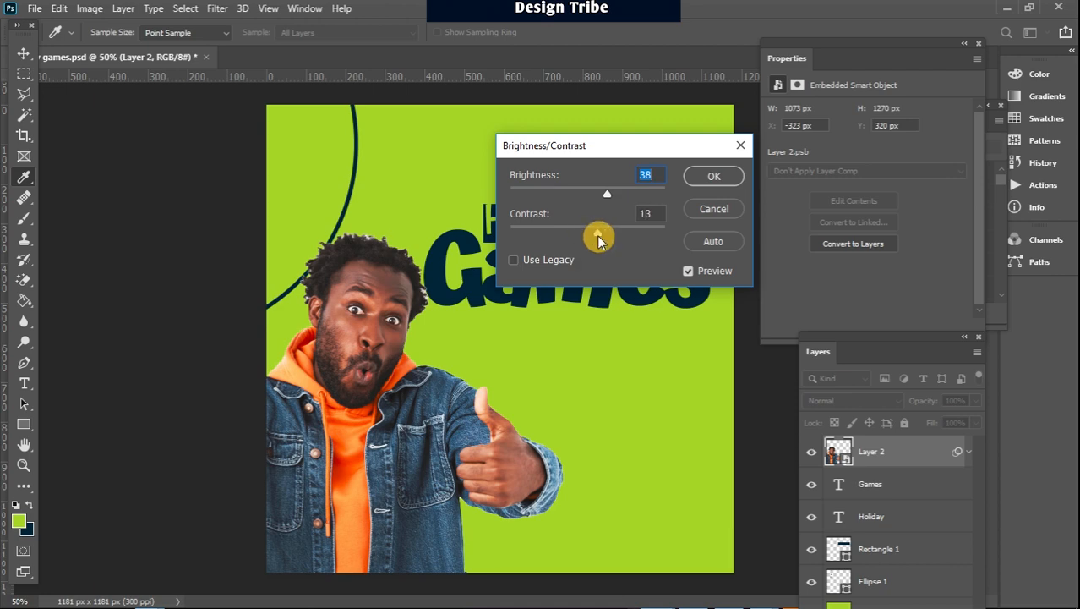
click(708, 178)
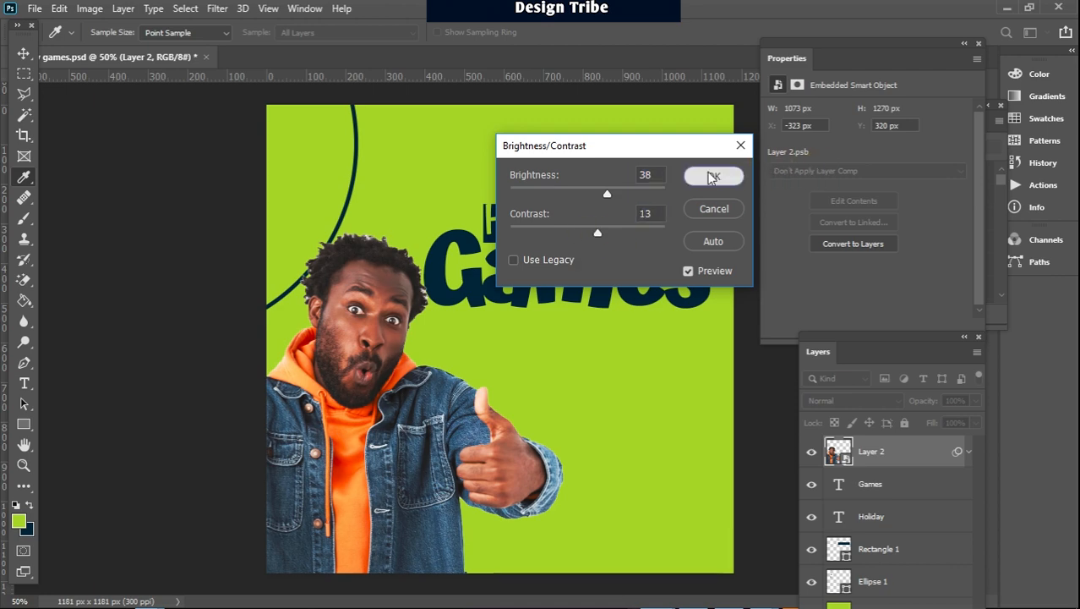
key(v)
Apply Selective Color to the man's smart object, setting Blues to Cyan +39, Magenta -34, Yellow -82 and Black +61, Relative method
click(89, 8)
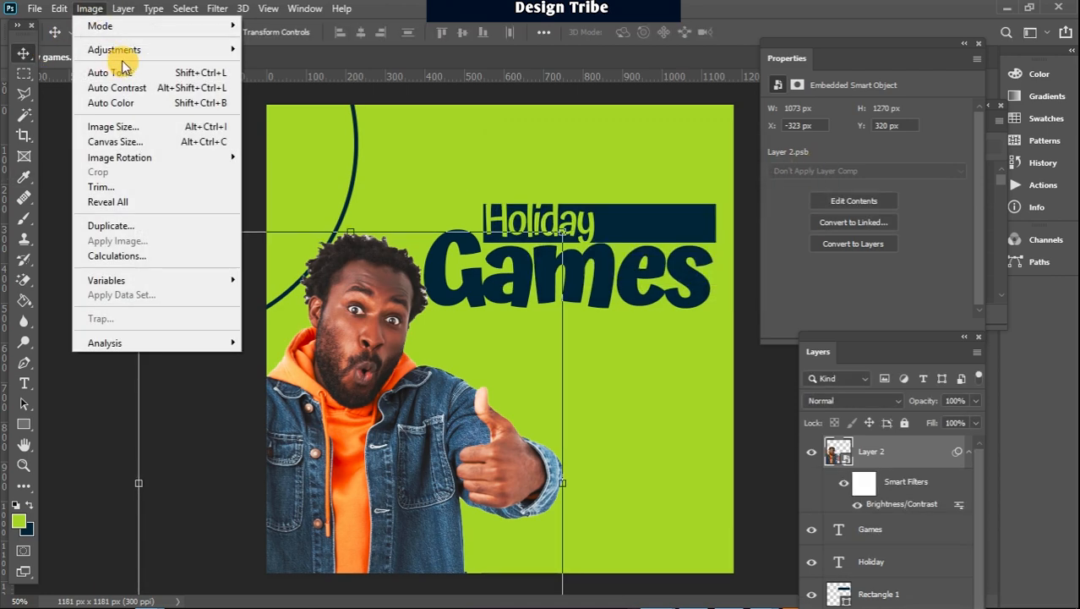
mouse_move(136, 51)
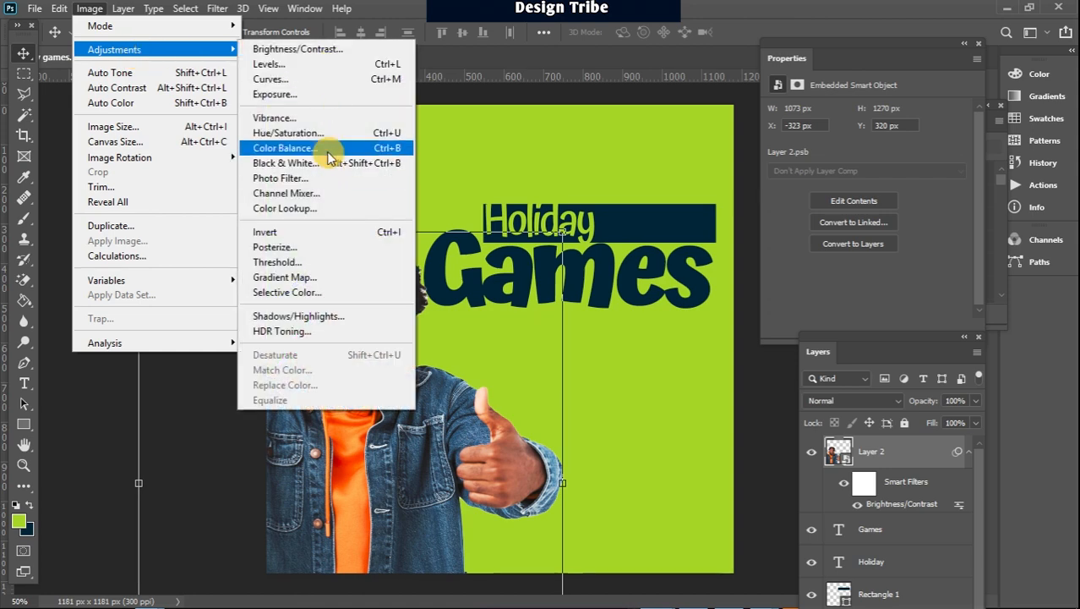
click(287, 293)
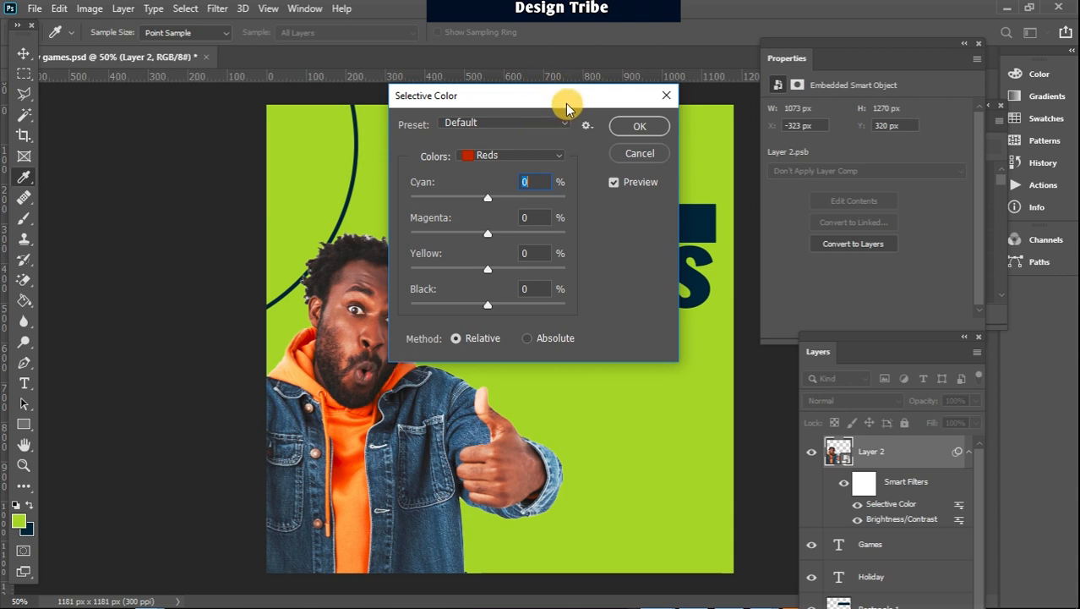
drag(558, 100, 630, 104)
click(603, 148)
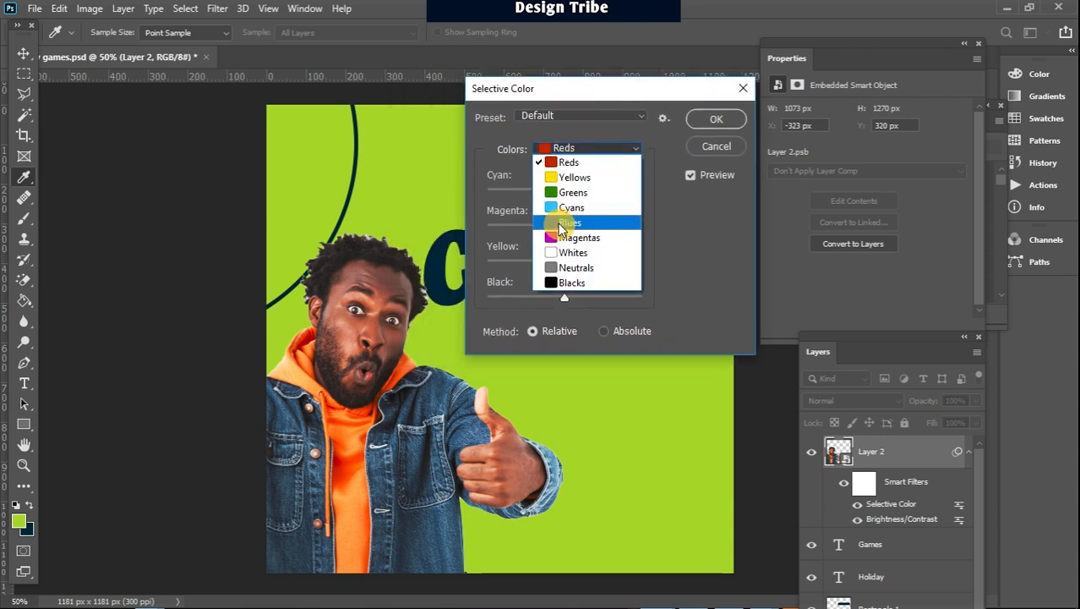
click(559, 225)
drag(565, 298, 612, 303)
drag(564, 262, 502, 266)
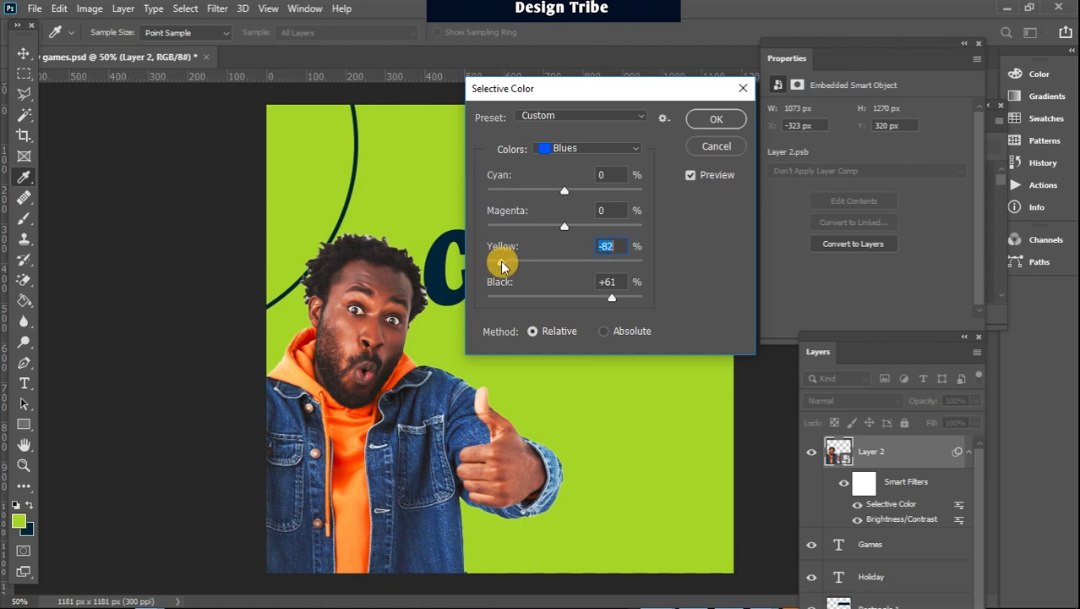
drag(566, 229, 540, 224)
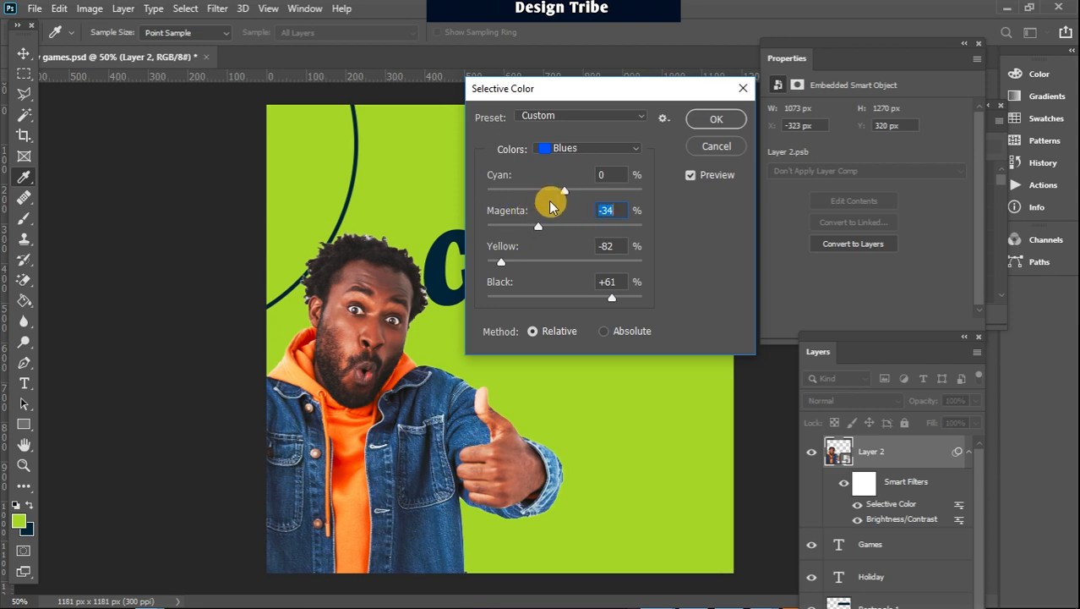
drag(561, 189, 596, 193)
click(721, 120)
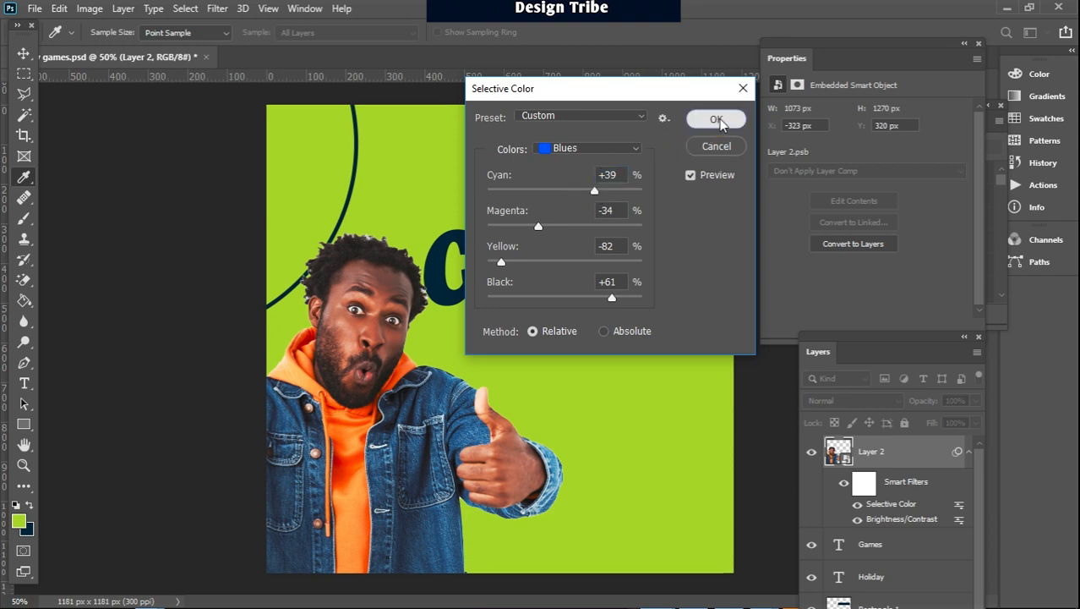
key(v)
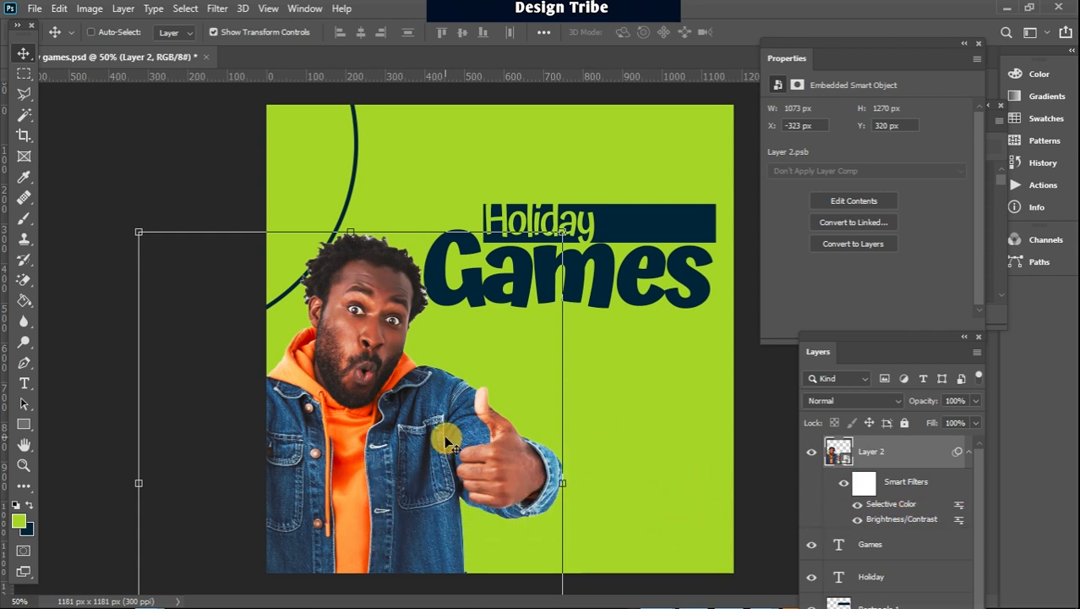
Reopen the Brightness/Contrast smart filter on the man's layer, test the brightness and keep it at 38
double_click(892, 522)
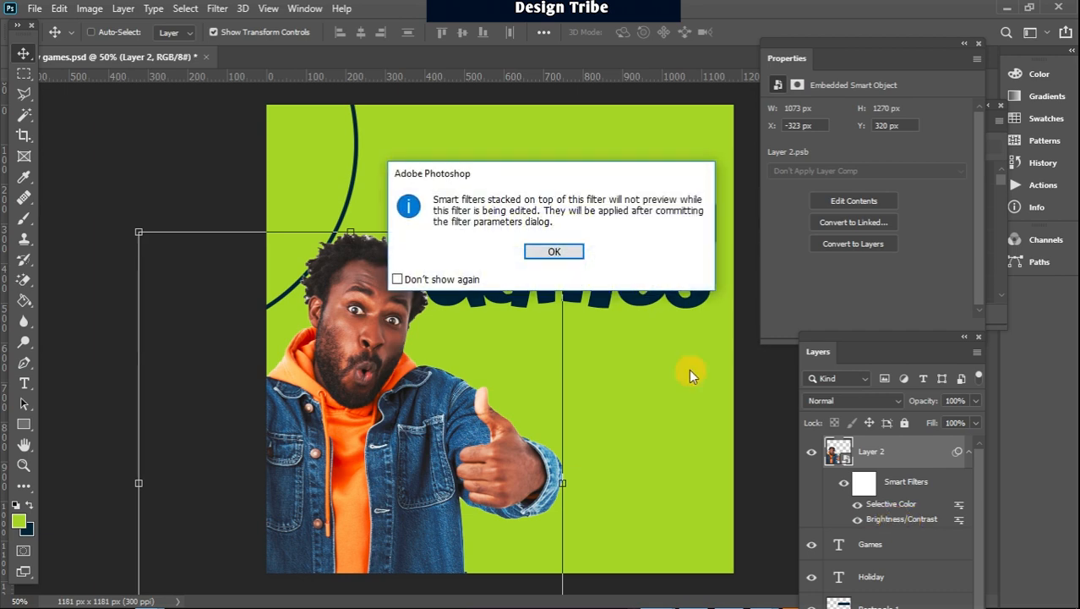
click(541, 249)
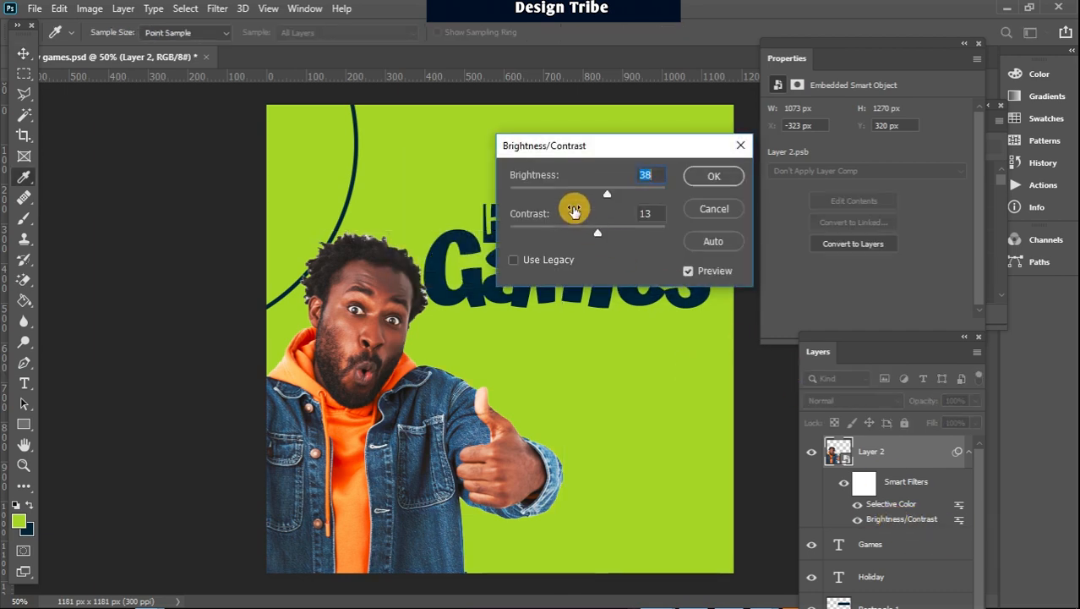
mouse_move(613, 192)
mouse_down()
mouse_move(648, 193)
mouse_move(607, 196)
mouse_up()
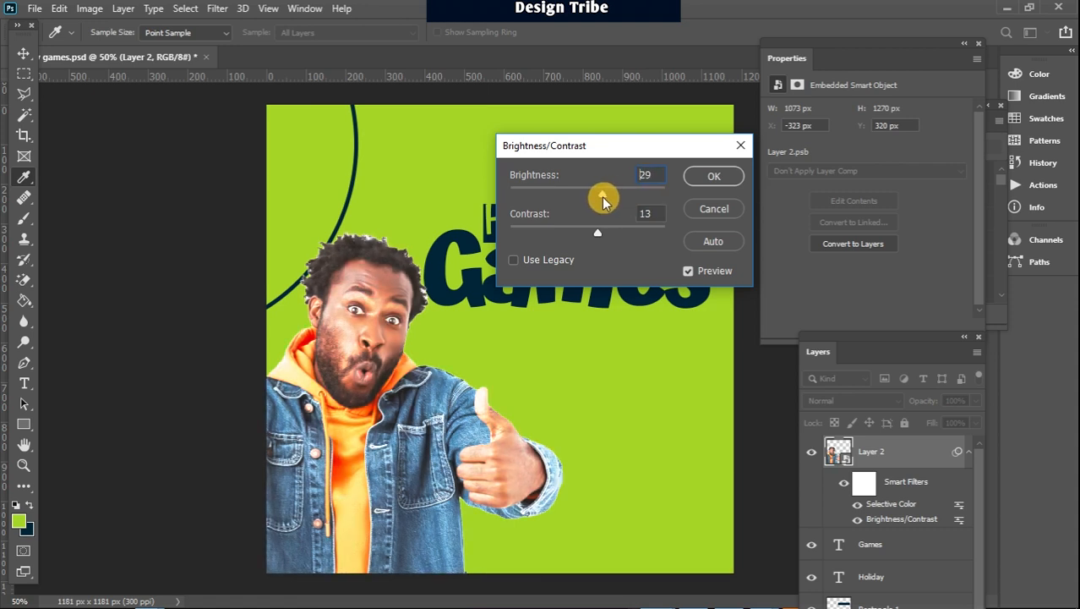
click(706, 176)
key(v)
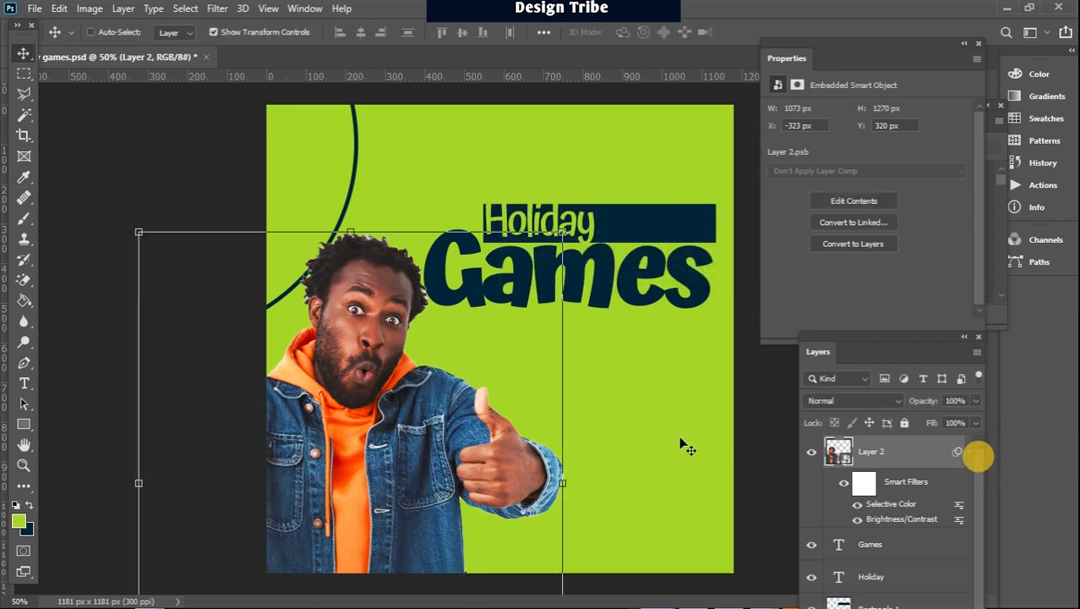
Swap the foreground and background colours and add the host's name in navy 14 pt Atma beside the thumb
click(22, 385)
click(29, 503)
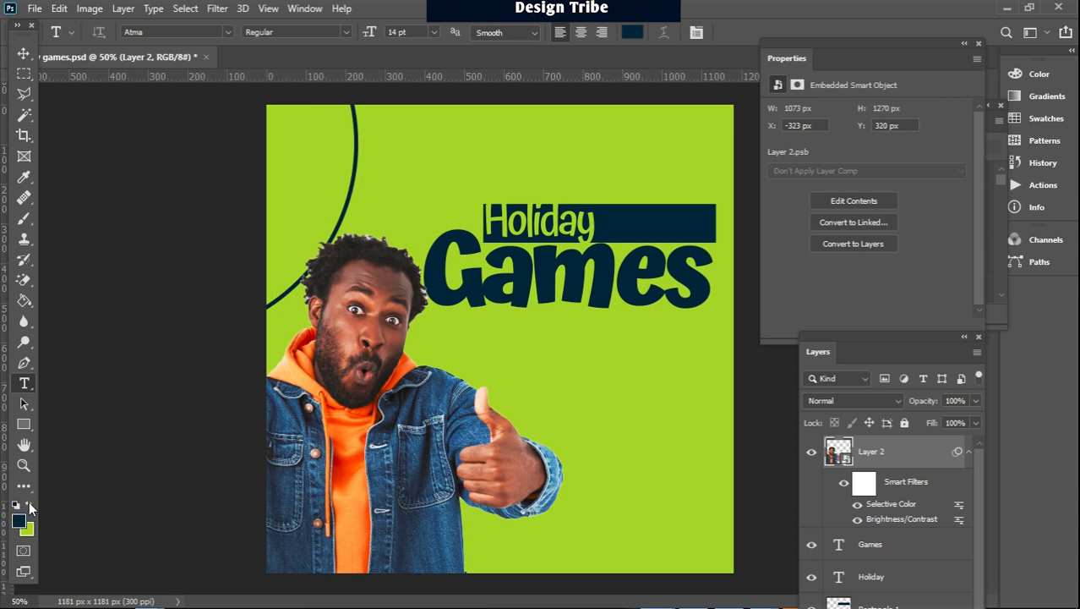
click(569, 415)
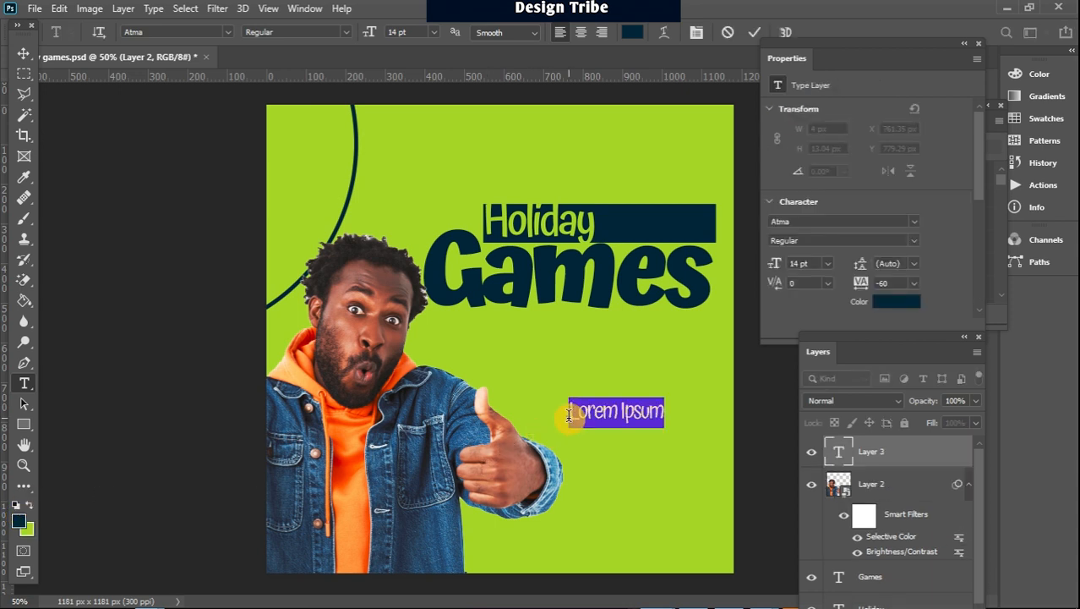
text(Mr Dan)
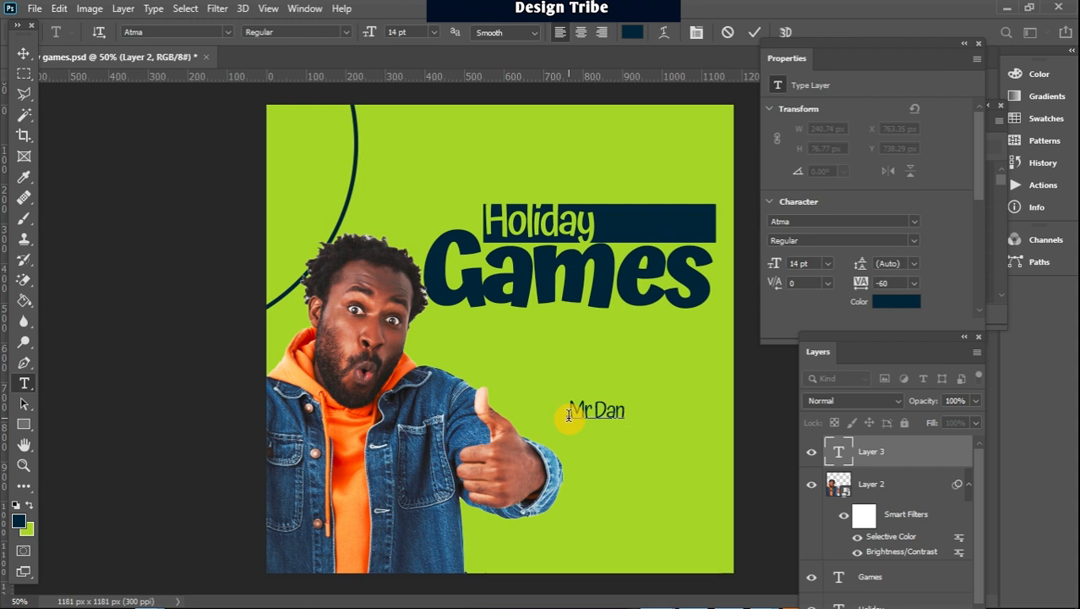
click(24, 53)
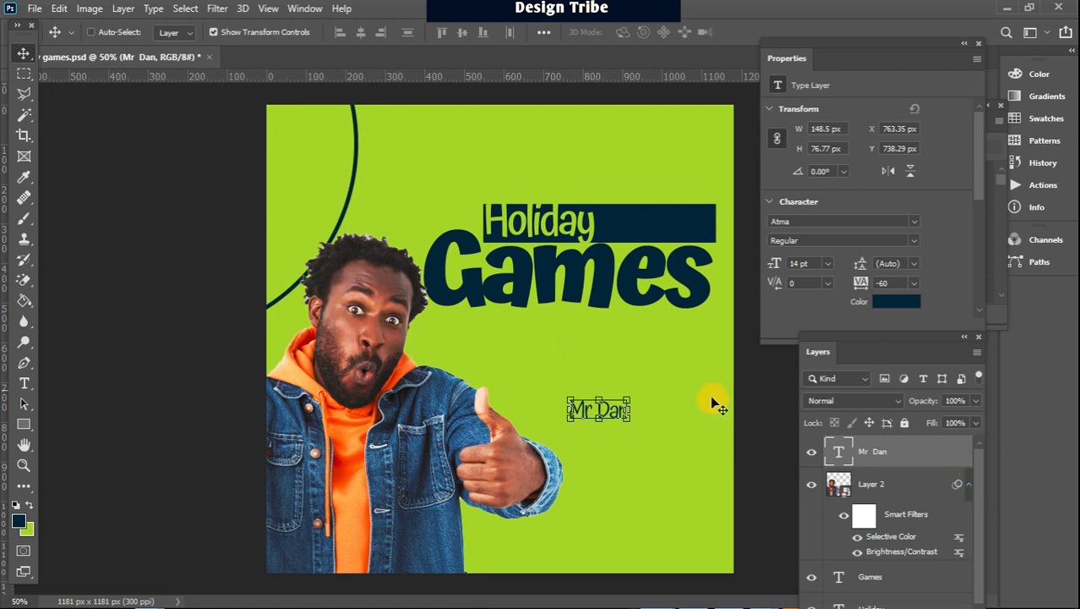
Reopen the Selective Color smart filter on the man's layer and set Blues to Yellow -43 and Black -20
click(906, 537)
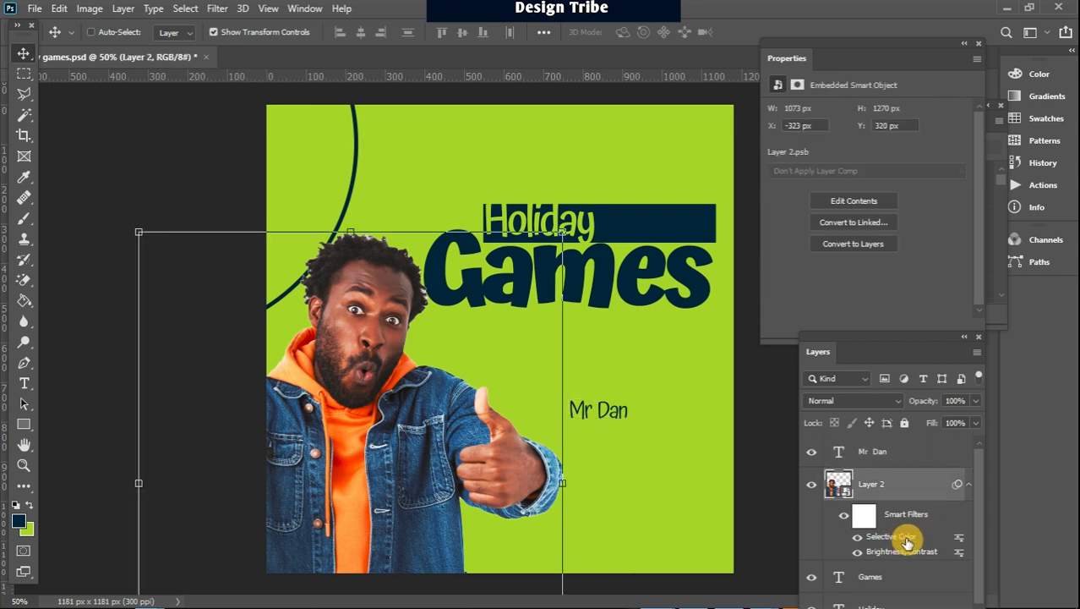
double_click(903, 538)
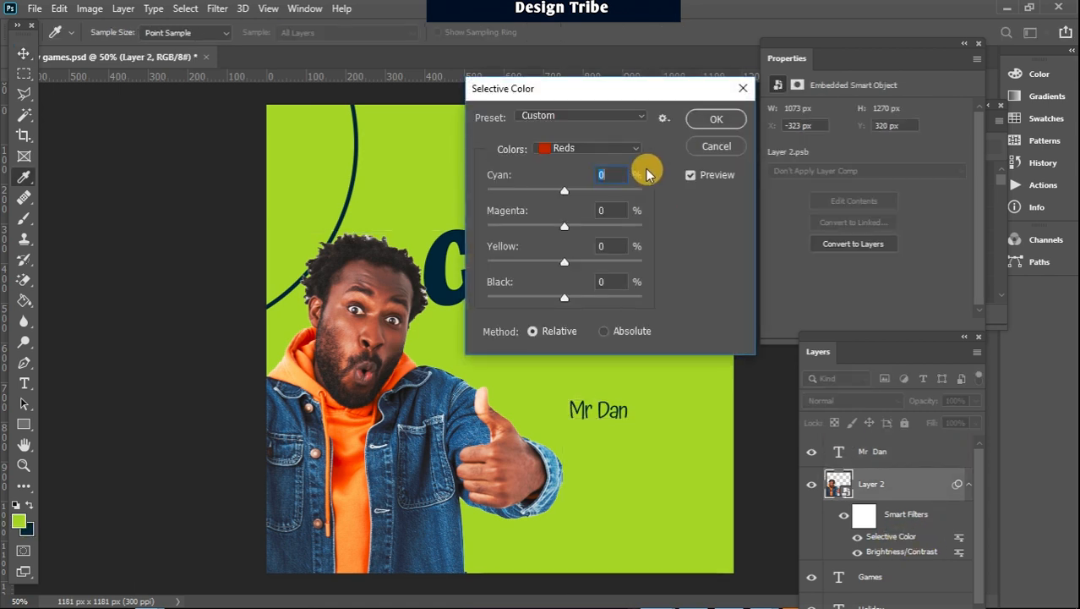
drag(634, 101, 808, 135)
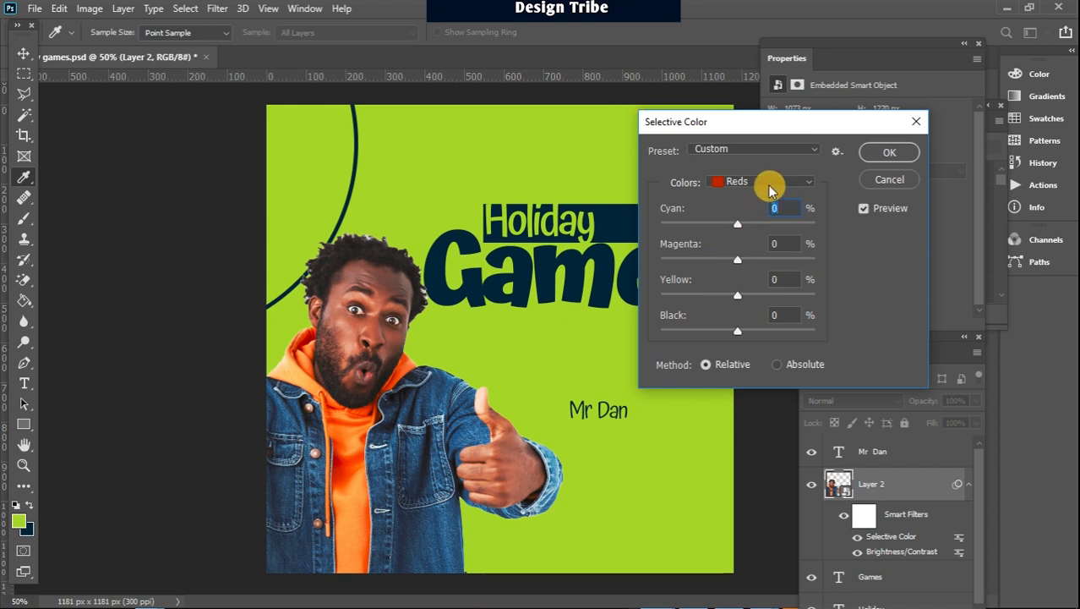
click(769, 181)
click(742, 255)
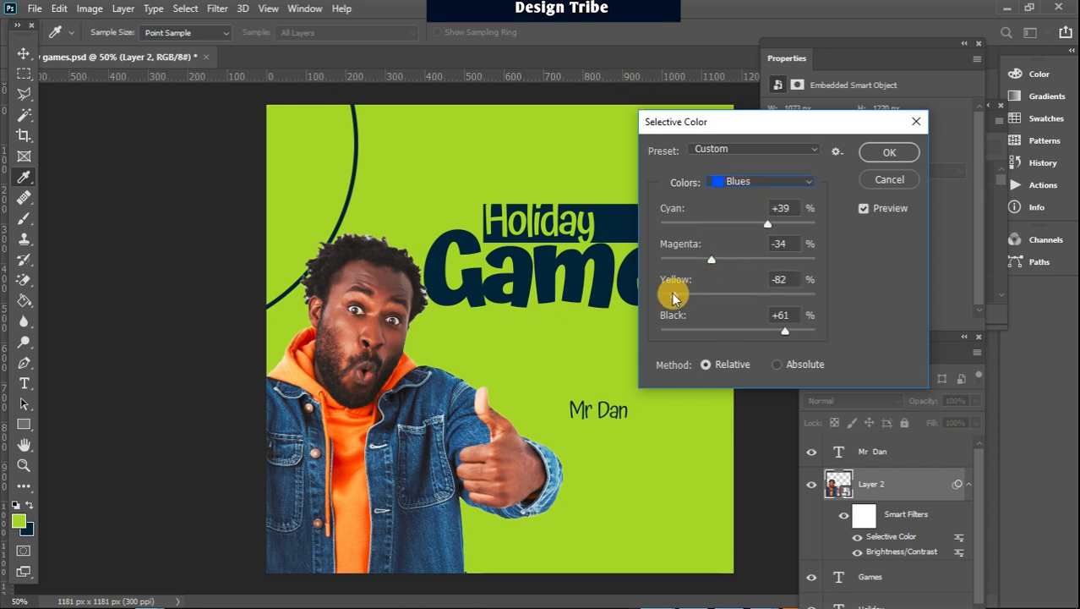
drag(784, 330, 722, 331)
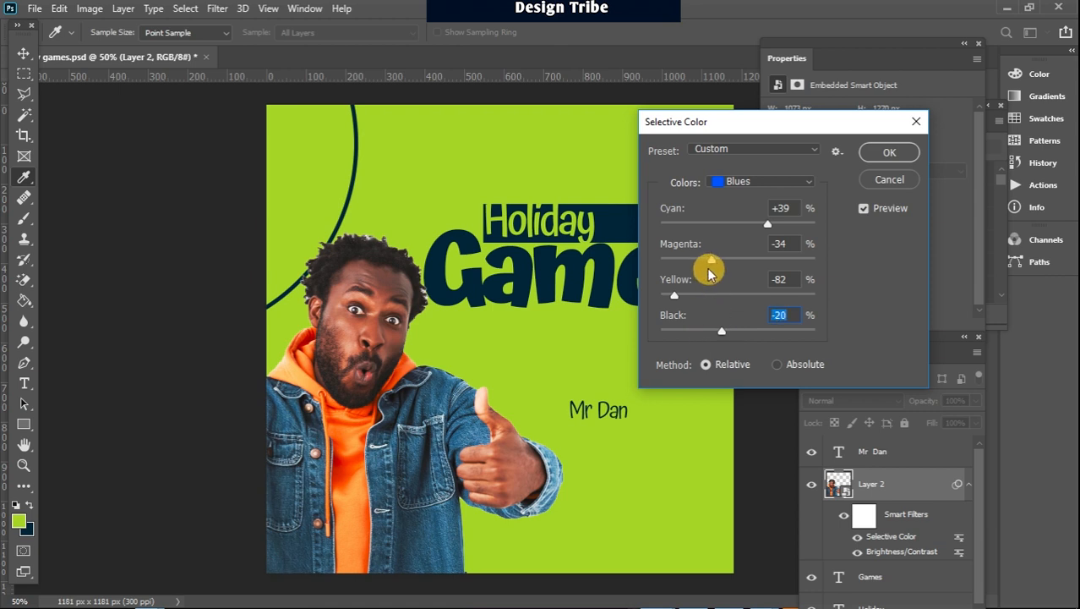
drag(674, 300, 706, 296)
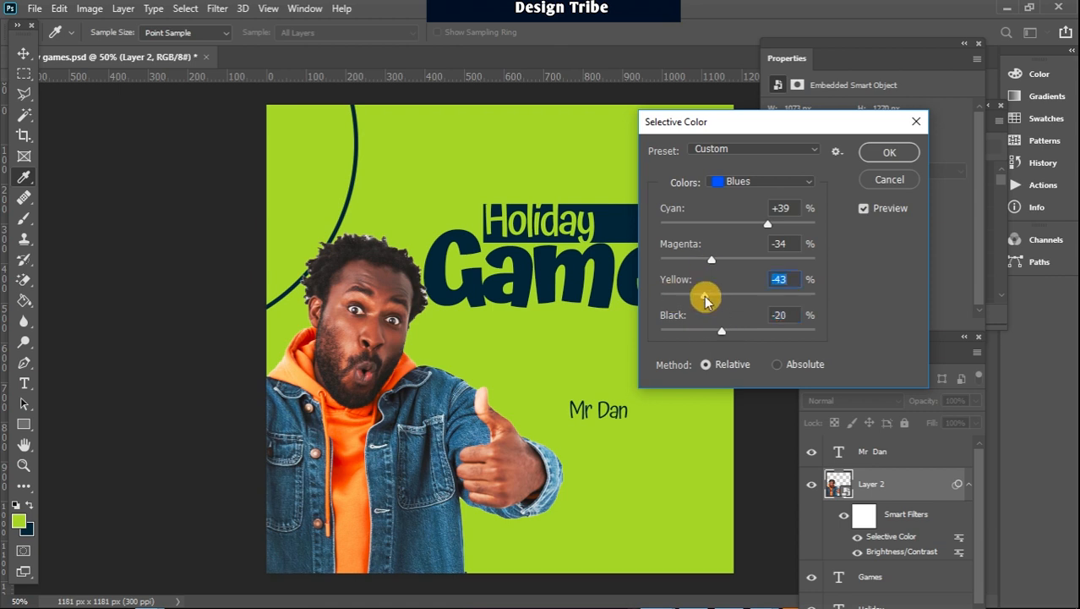
click(885, 153)
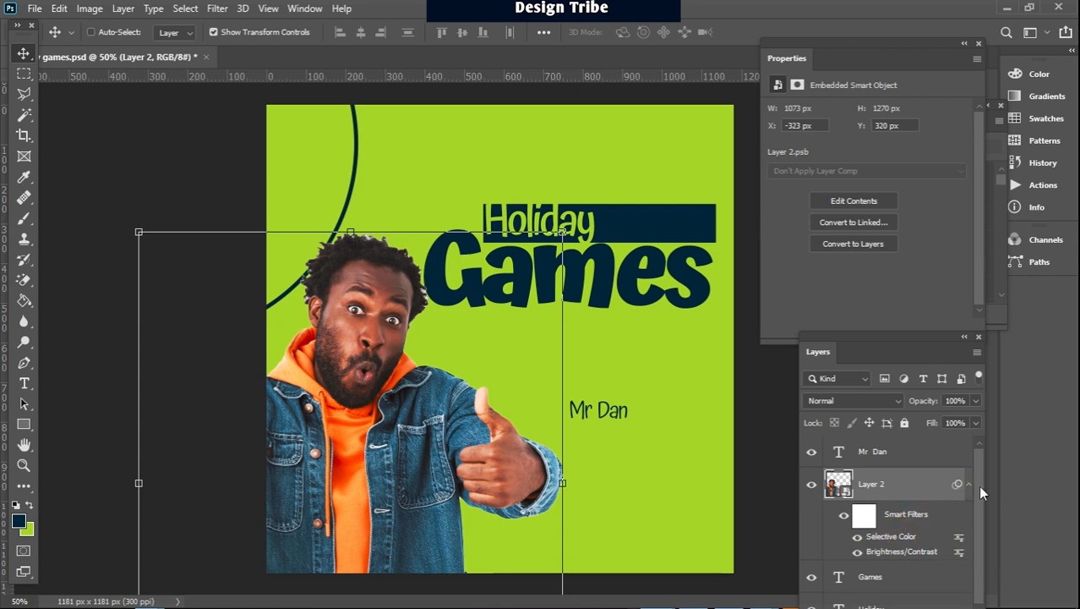
Rasterize the man's smart object layer so it becomes a plain pixel layer
click(972, 462)
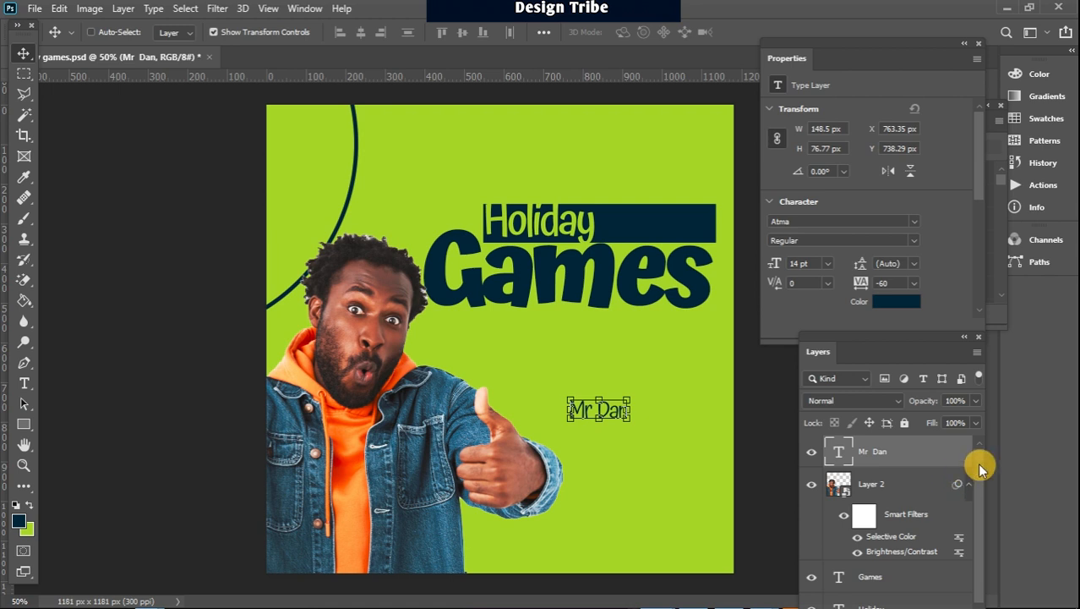
scroll(978, 466, down, 1)
scroll(963, 486, up, 1)
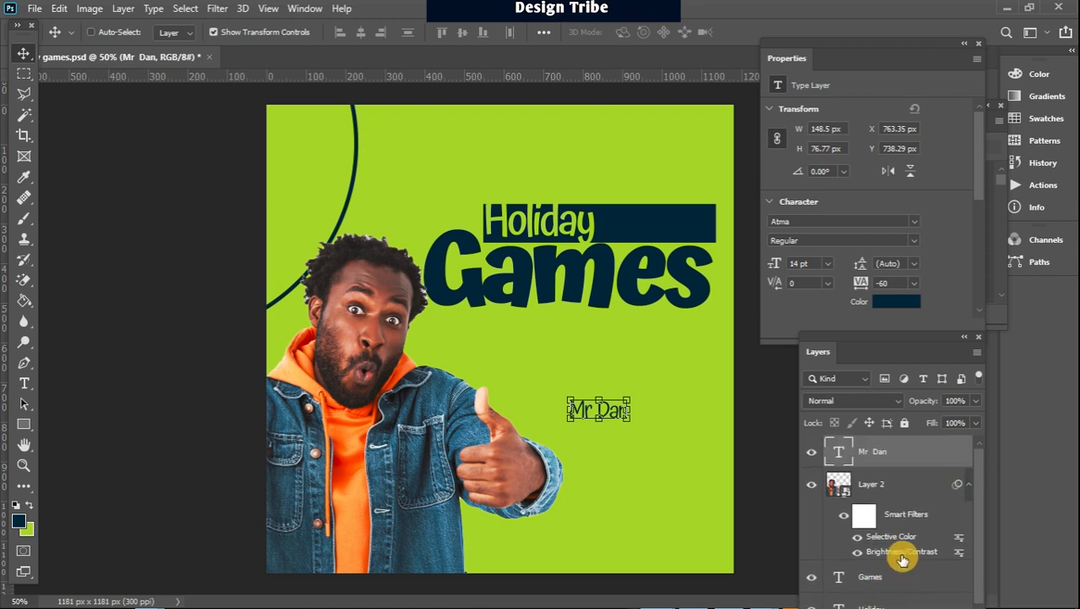
drag(903, 52, 903, 27)
drag(893, 345, 892, 239)
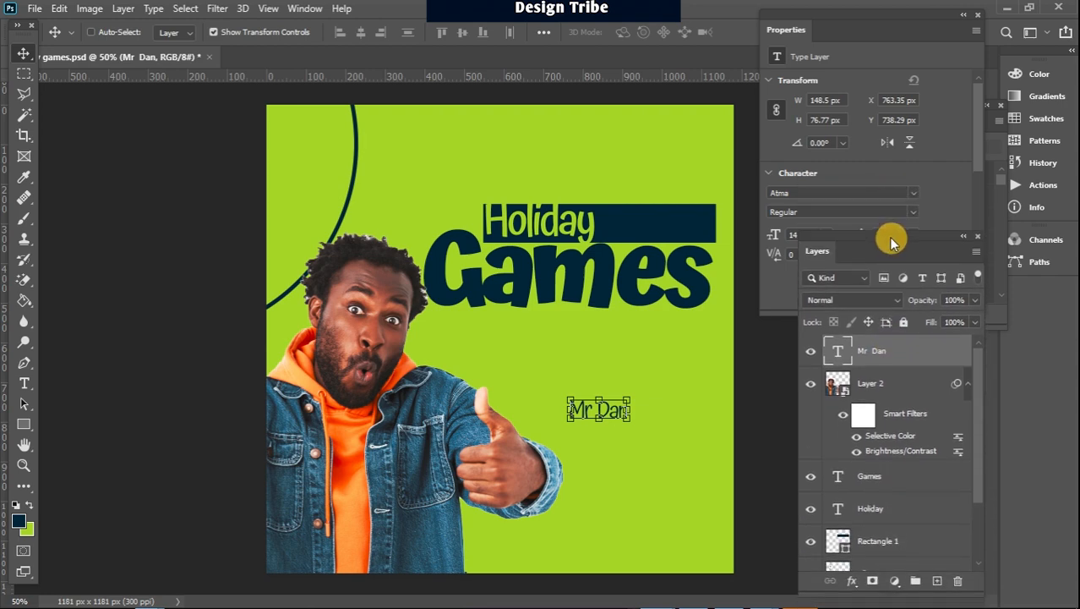
right_click(911, 386)
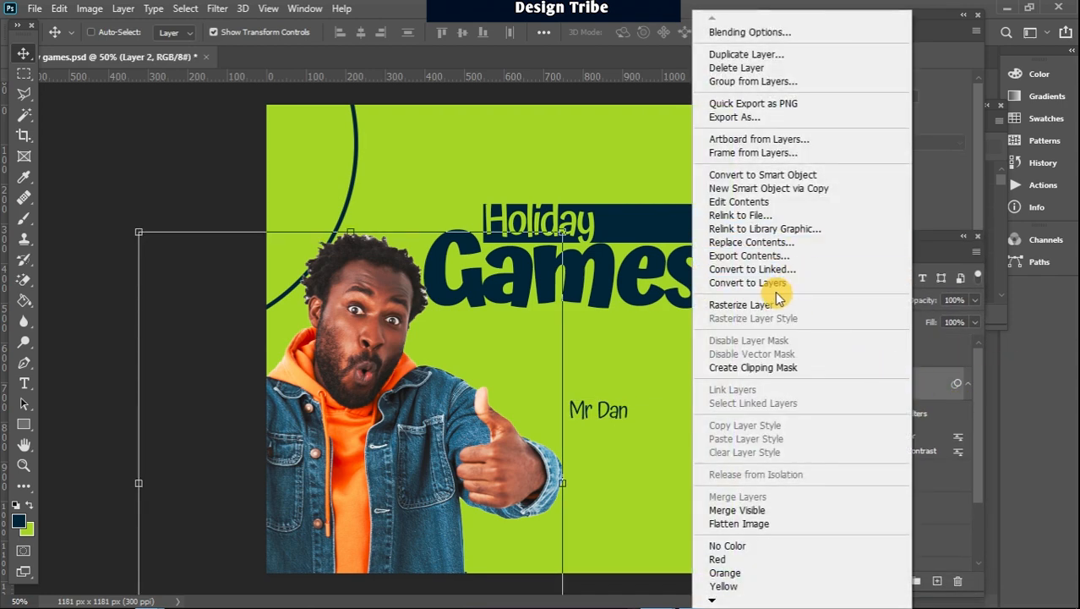
click(774, 306)
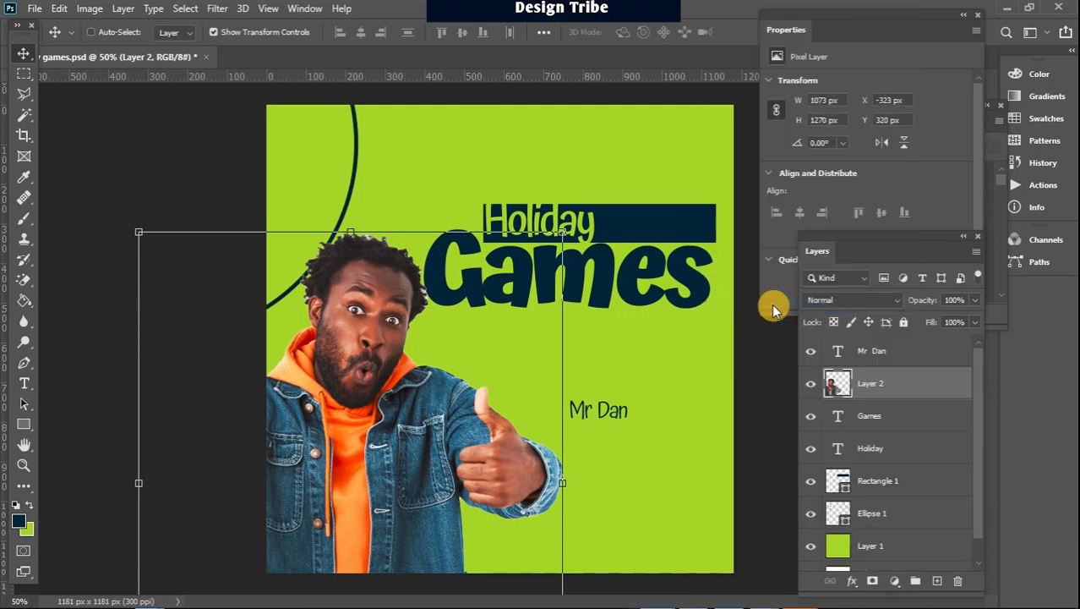
click(896, 583)
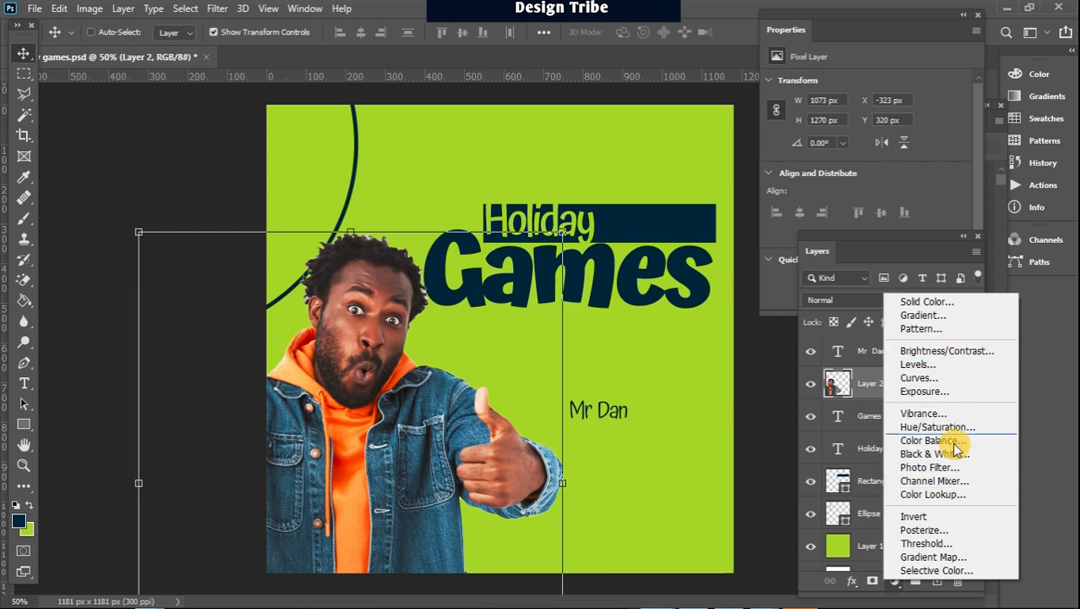
click(82, 10)
click(89, 9)
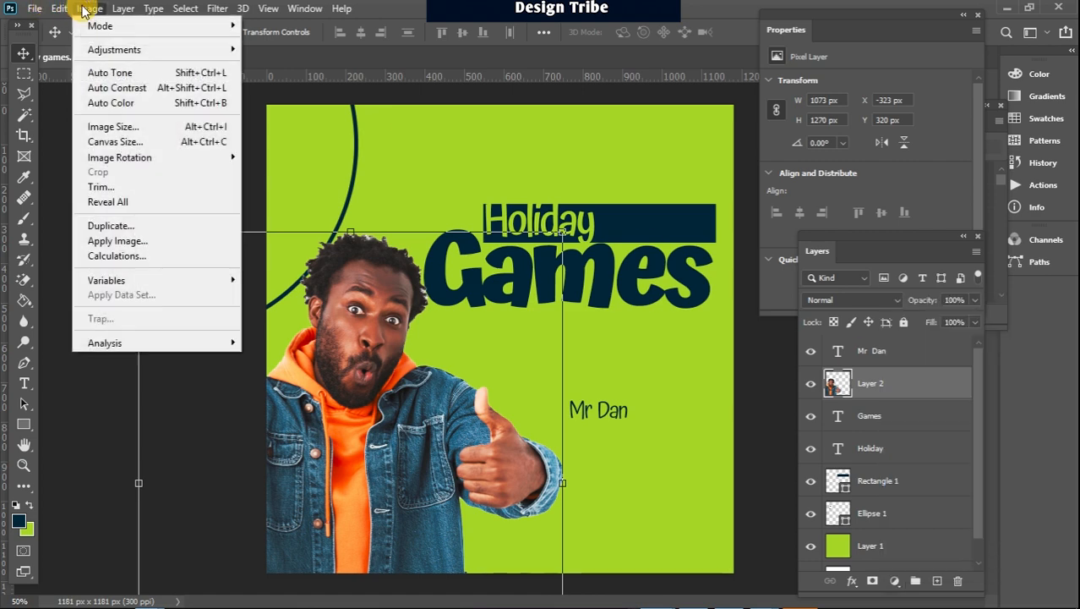
mouse_move(166, 51)
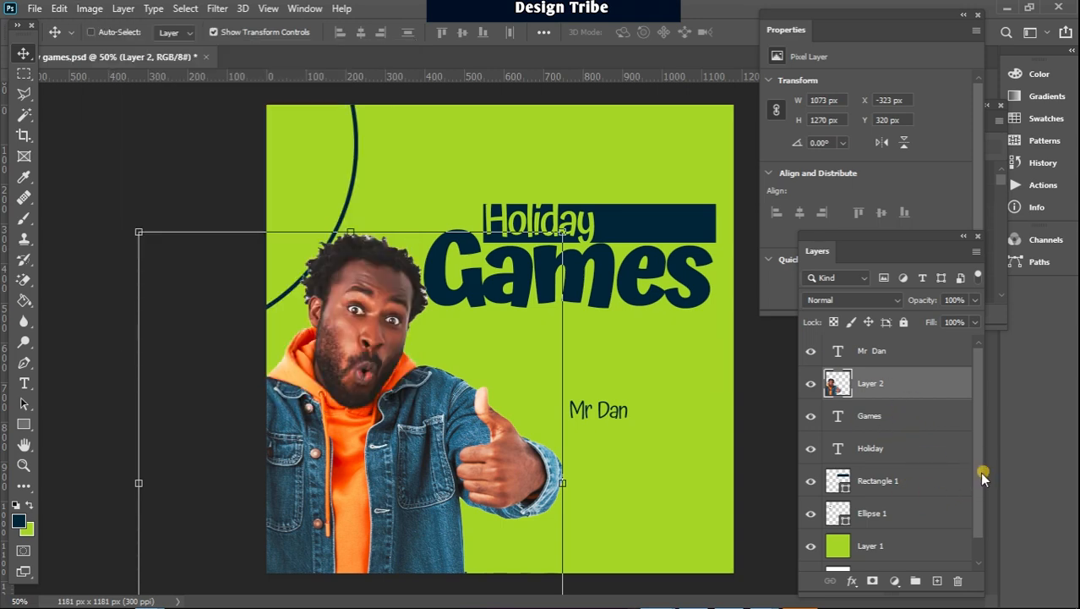
click(980, 472)
Add a Brightness/Contrast adjustment layer directly above the man's layer and raise its brightness to 150
click(903, 583)
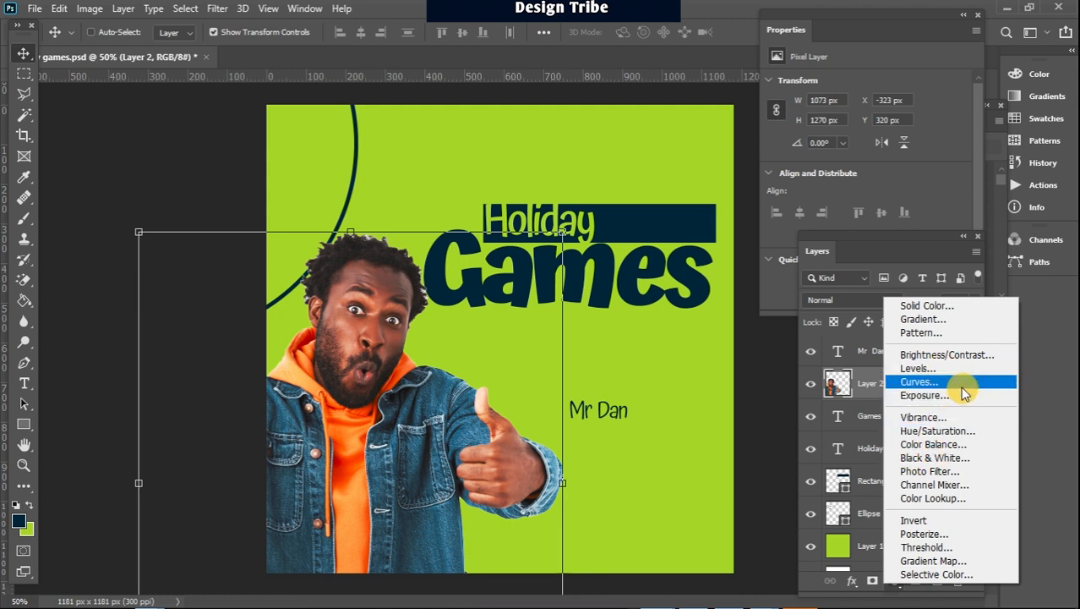
click(950, 362)
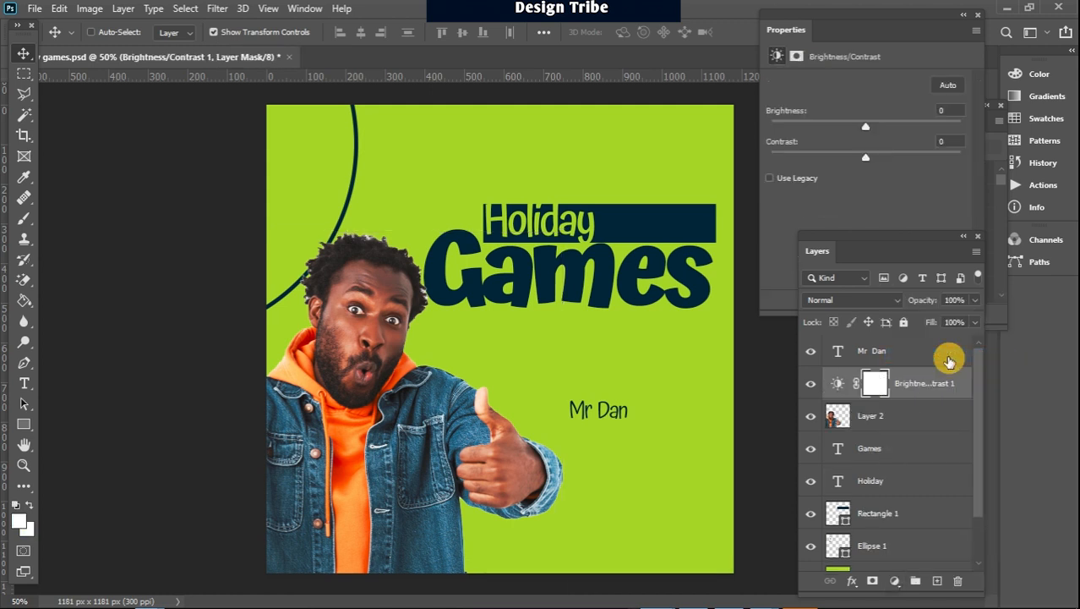
click(840, 387)
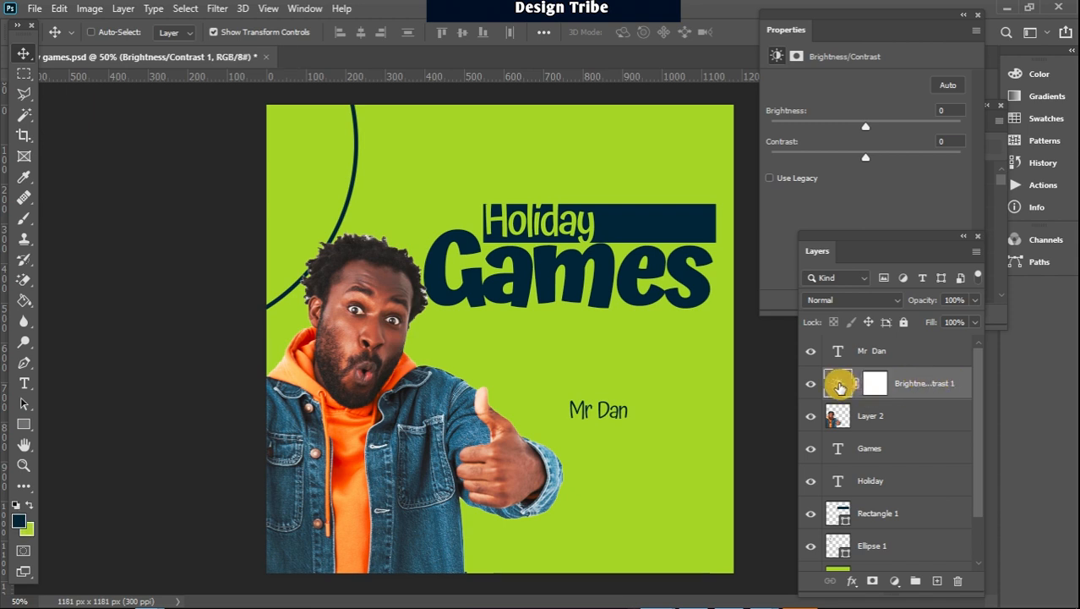
drag(865, 126, 994, 130)
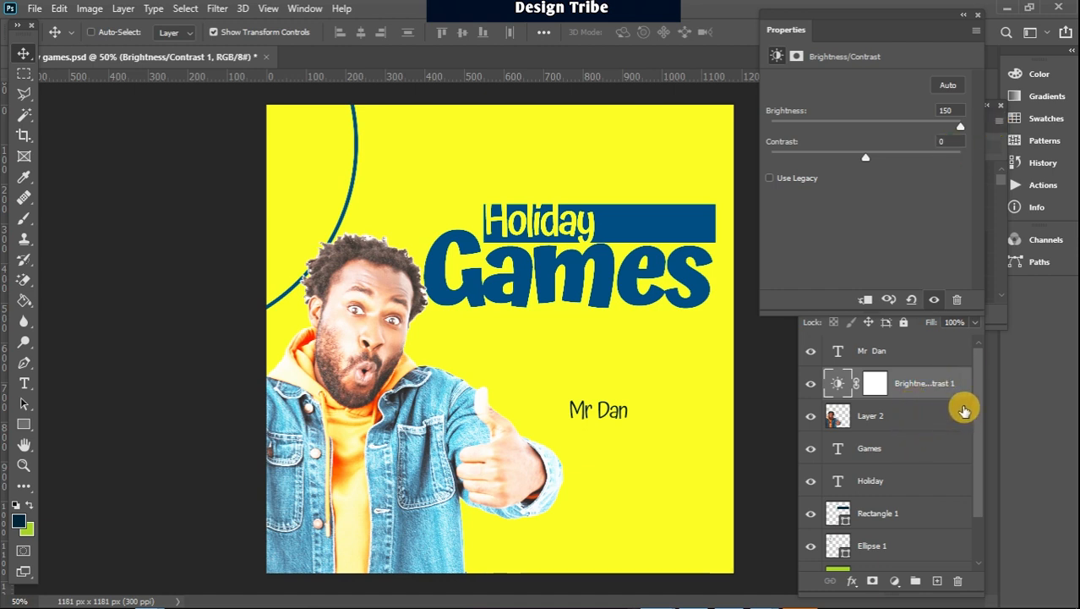
Clip the Brightness/Contrast adjustment to the man's layer and set its brightness to 21
drag(979, 384, 979, 410)
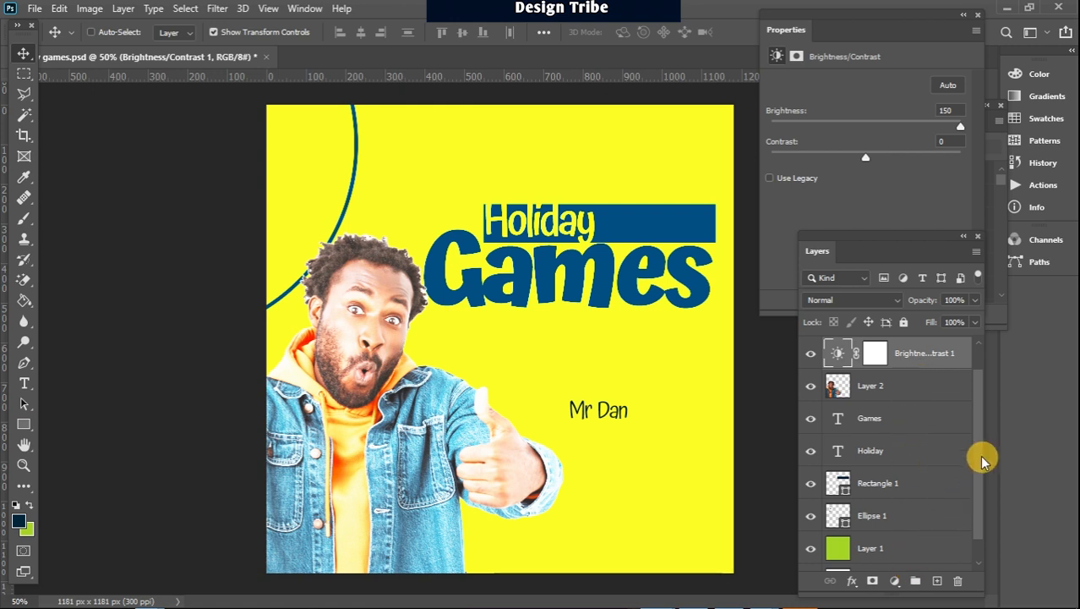
drag(977, 447, 977, 421)
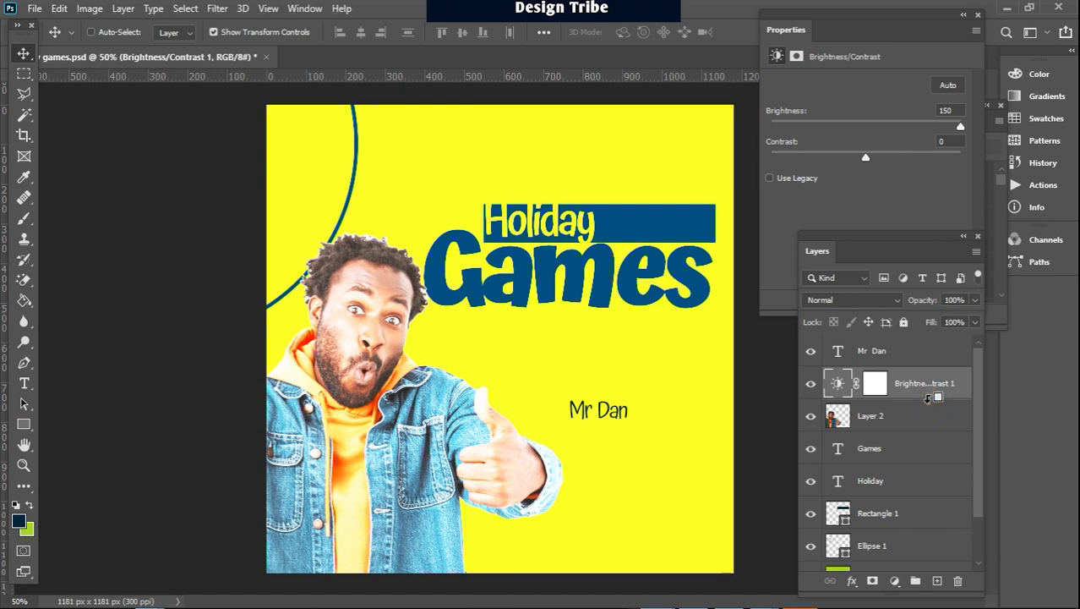
alt+click(928, 398)
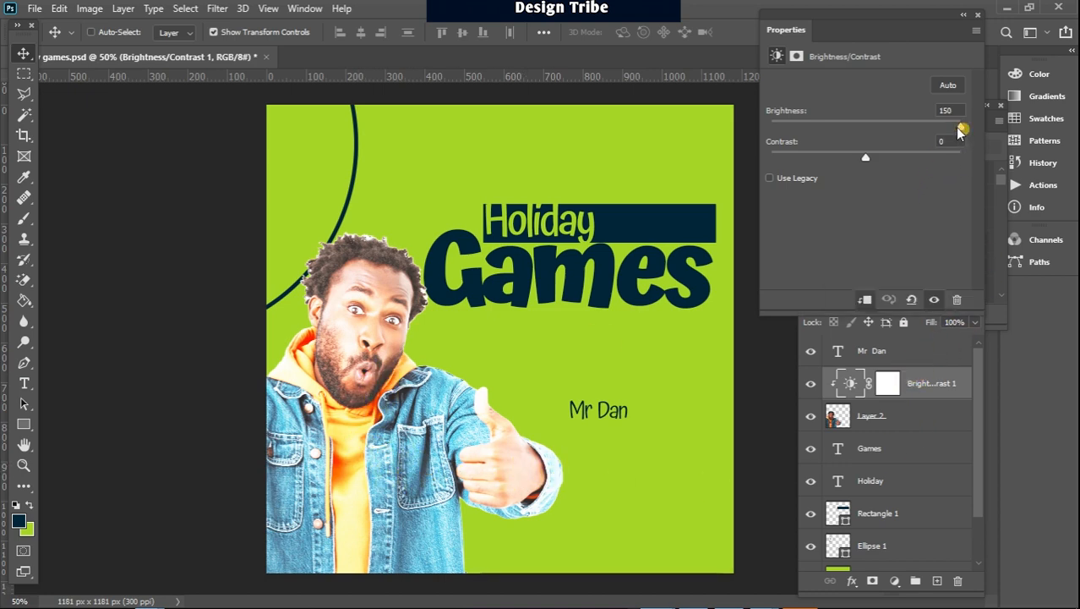
drag(960, 126, 877, 129)
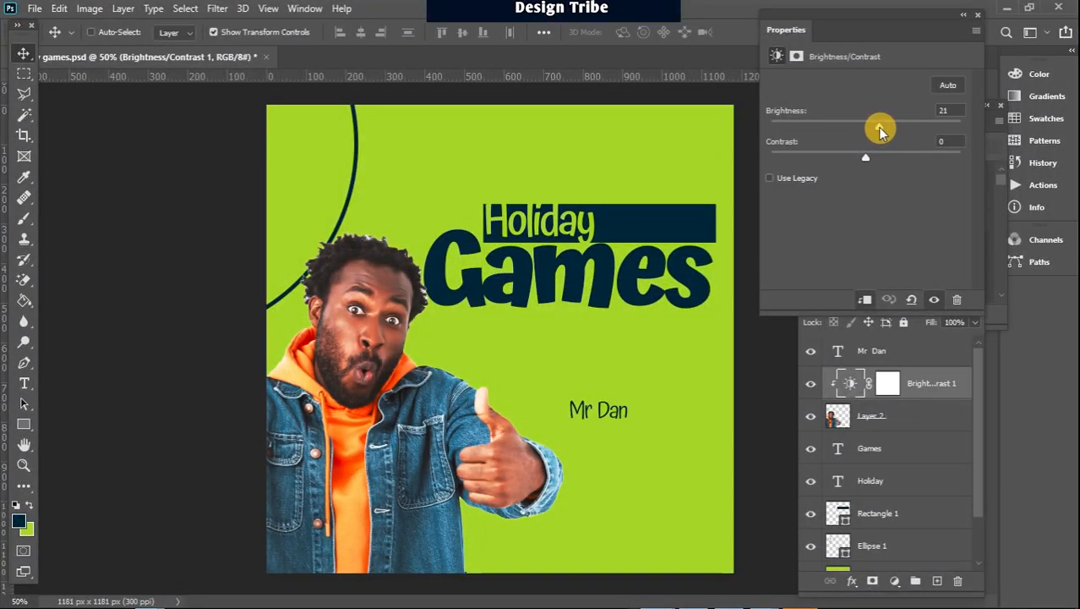
Add a Selective Color adjustment clipped to the man's layer, with Reds at Cyan -19, Yellow +37 and Black +46
click(896, 582)
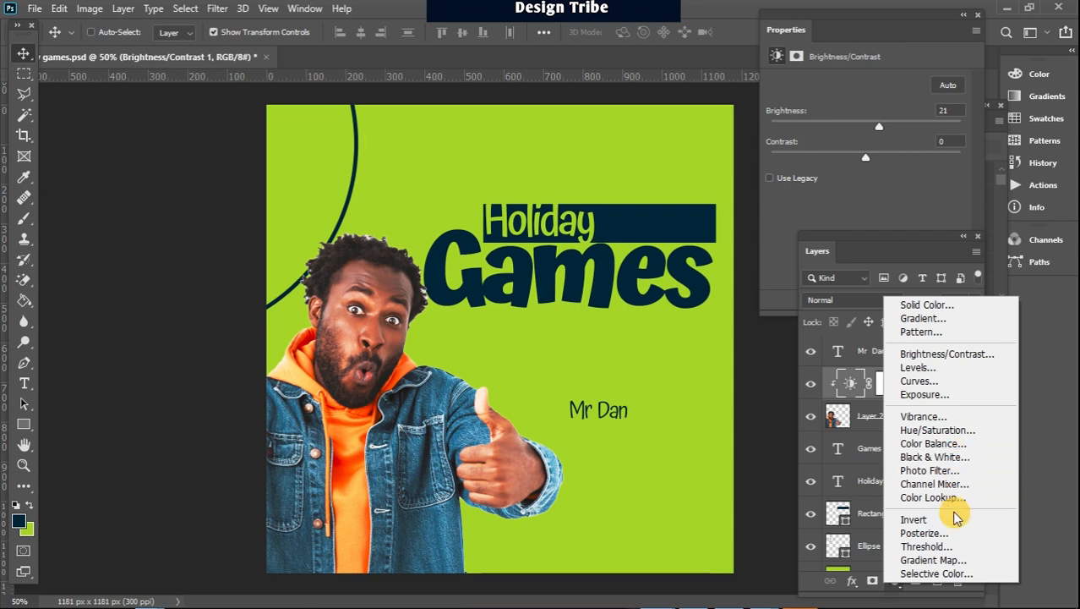
click(953, 572)
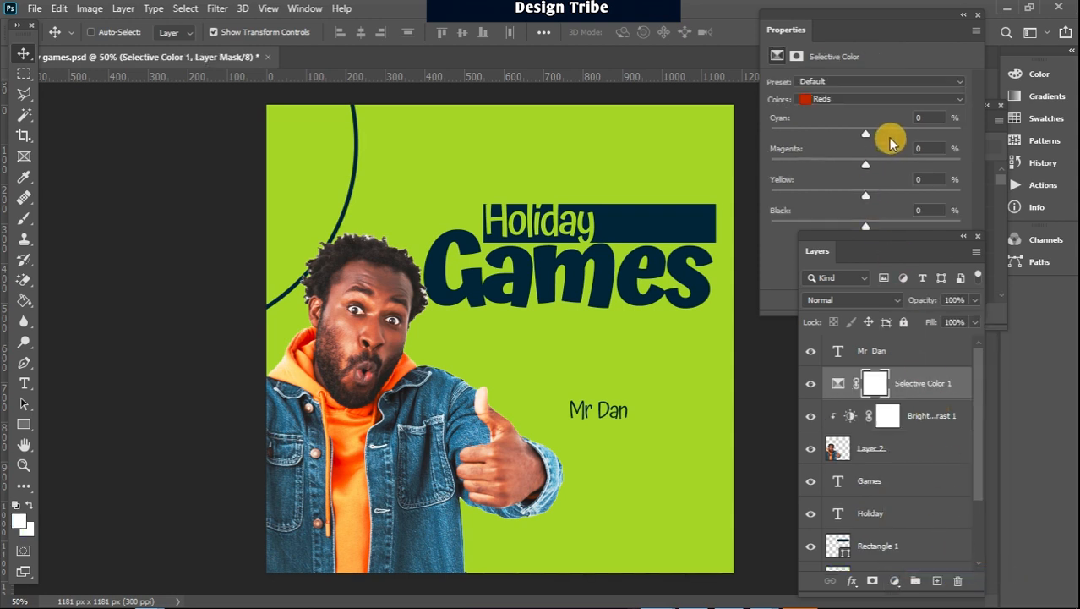
click(879, 100)
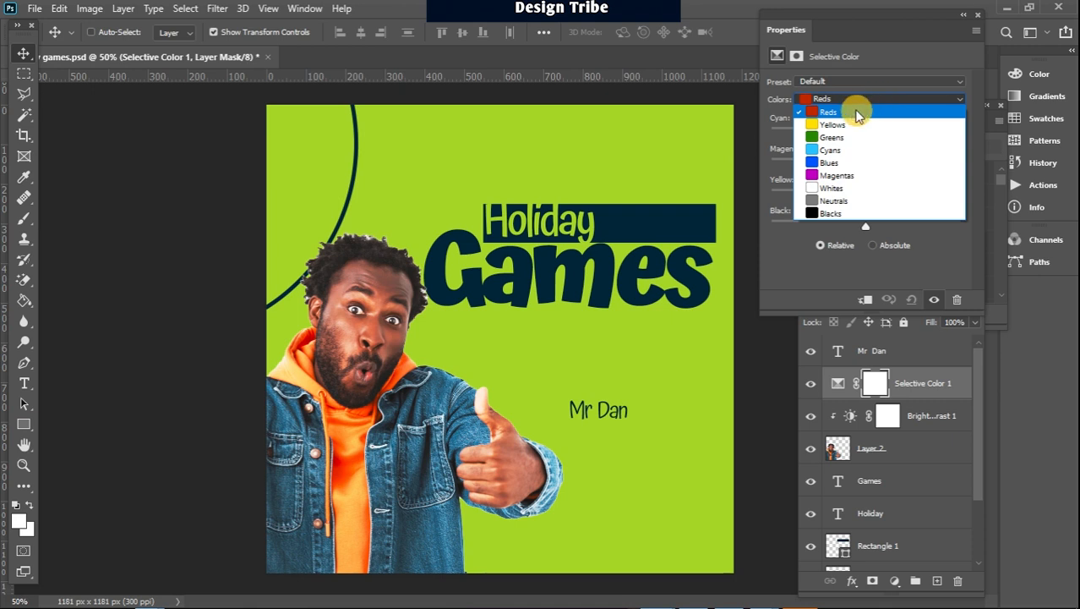
click(846, 111)
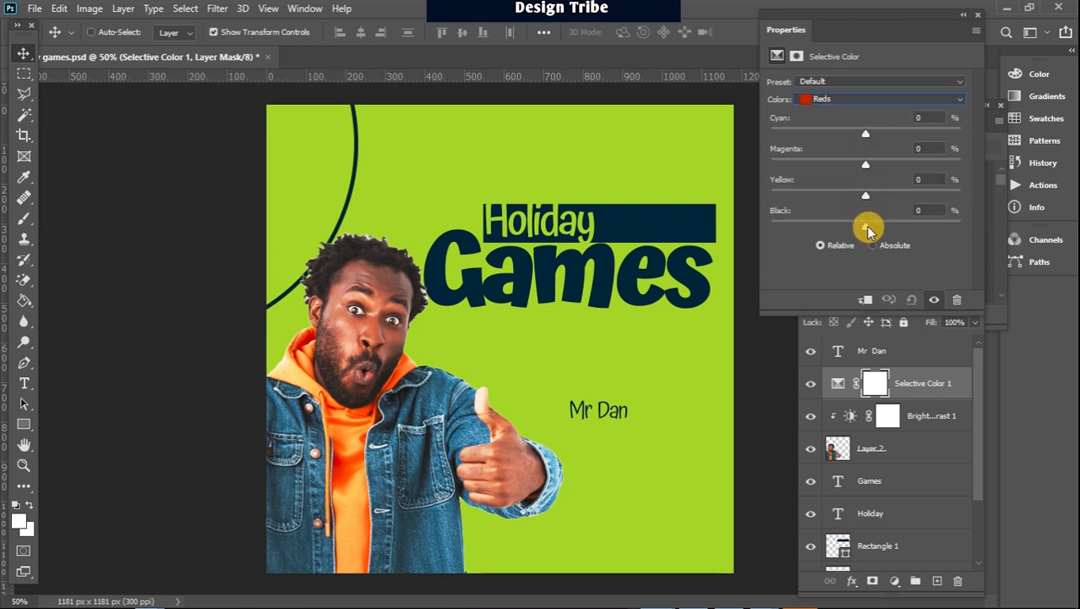
drag(865, 226, 900, 226)
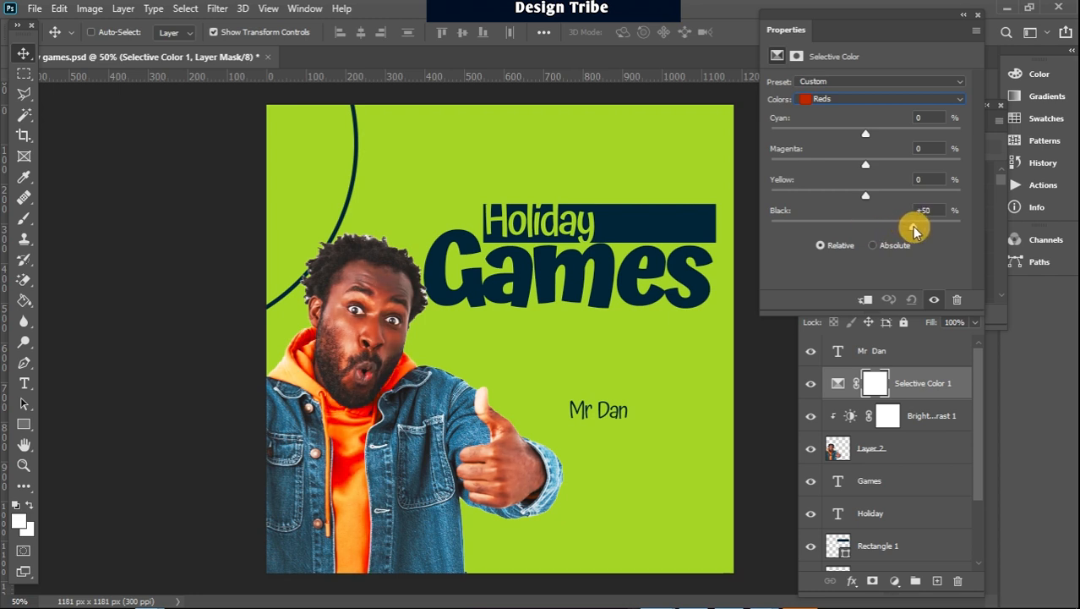
drag(912, 228, 909, 226)
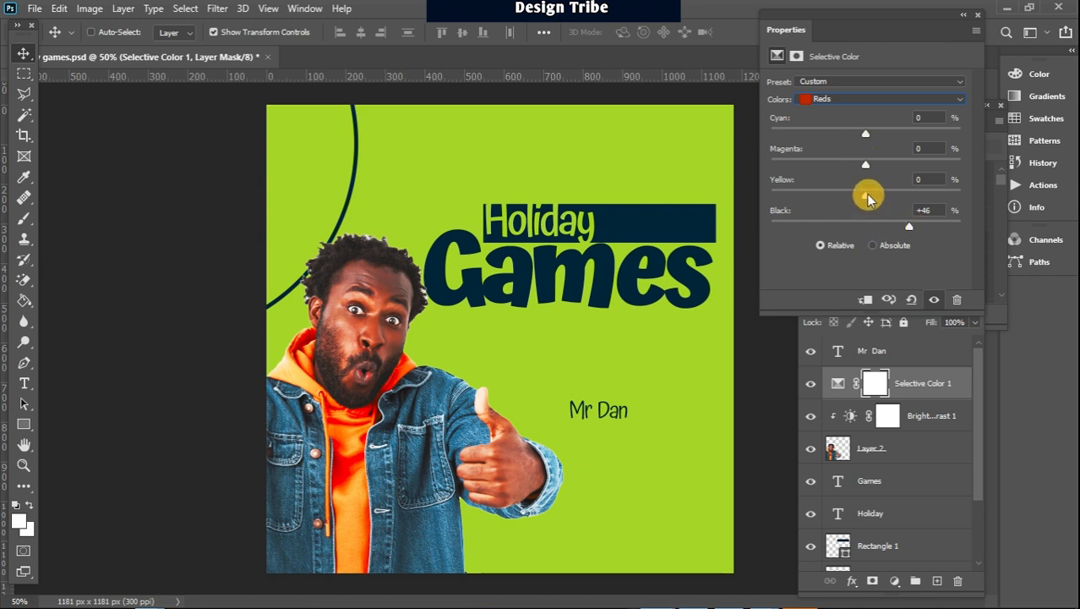
drag(865, 197, 901, 200)
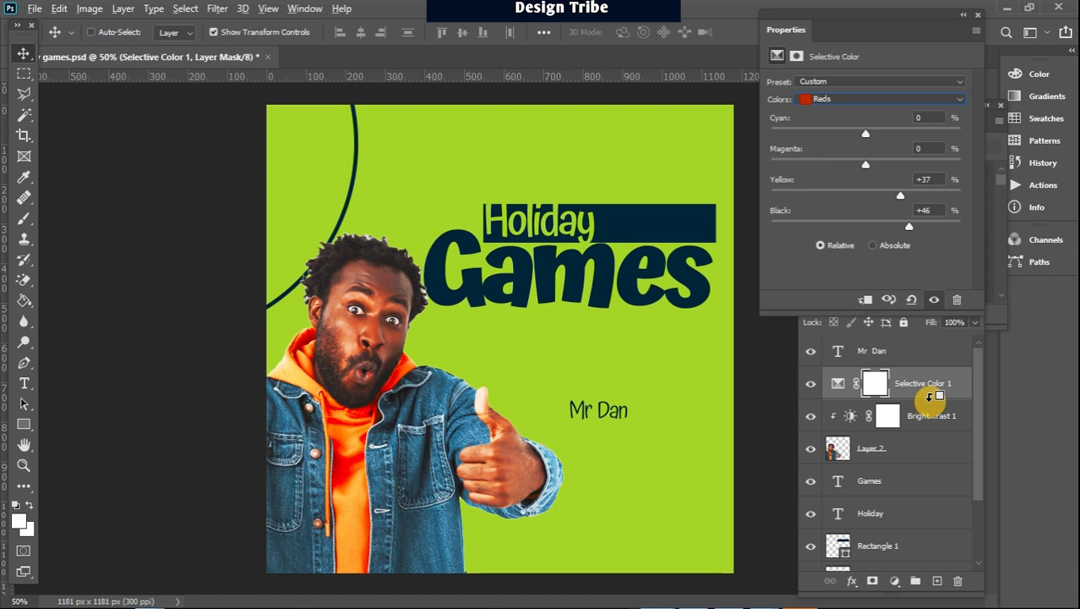
alt+click(930, 397)
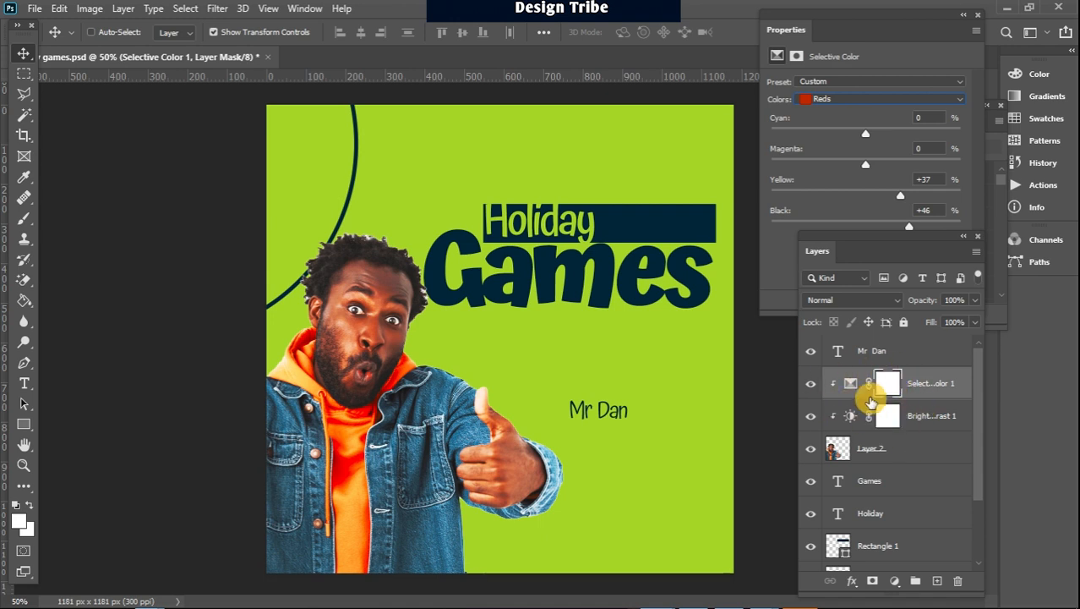
mouse_move(871, 137)
mouse_down()
mouse_move(863, 133)
mouse_move(960, 133)
mouse_move(888, 151)
mouse_move(800, 132)
mouse_move(896, 133)
mouse_move(801, 138)
mouse_move(876, 133)
mouse_move(852, 138)
mouse_move(864, 141)
mouse_up()
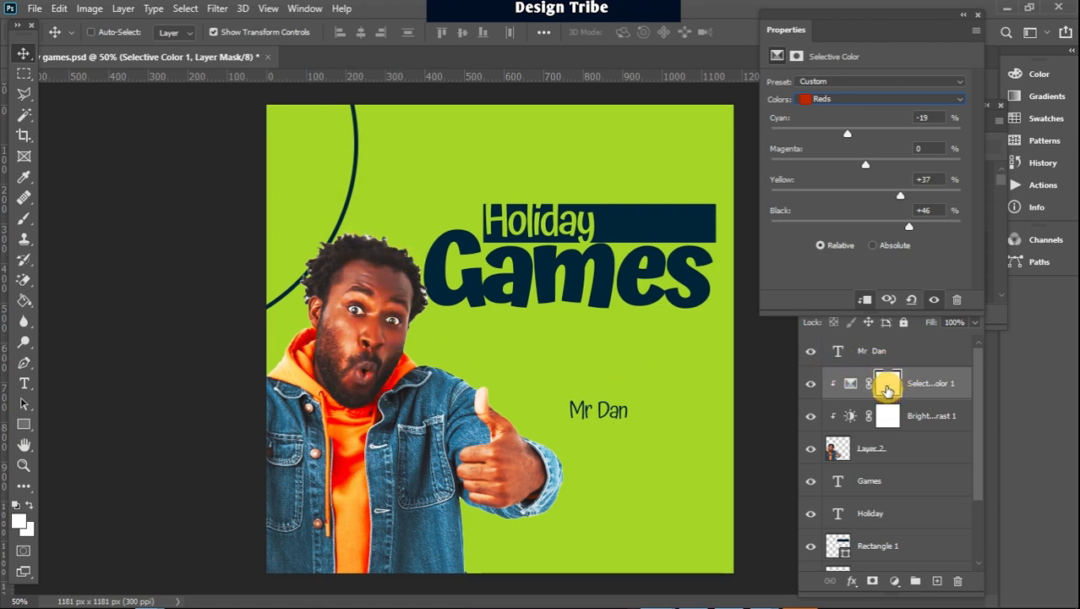
Paint black over the man's face on the clipped Selective Color adjustment's mask with a soft 90 px brush
click(886, 387)
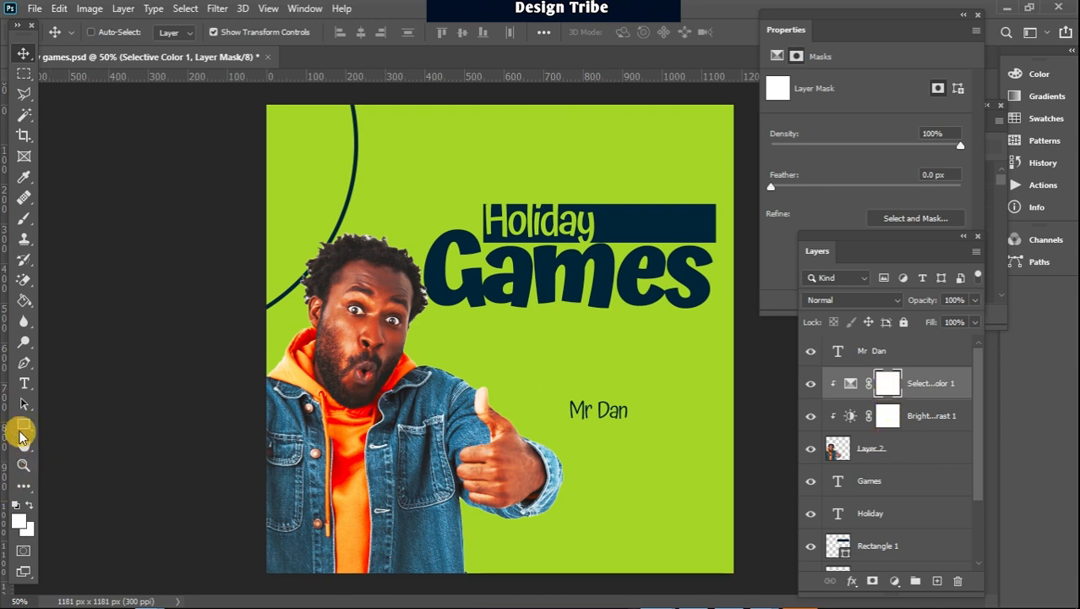
click(27, 505)
click(23, 219)
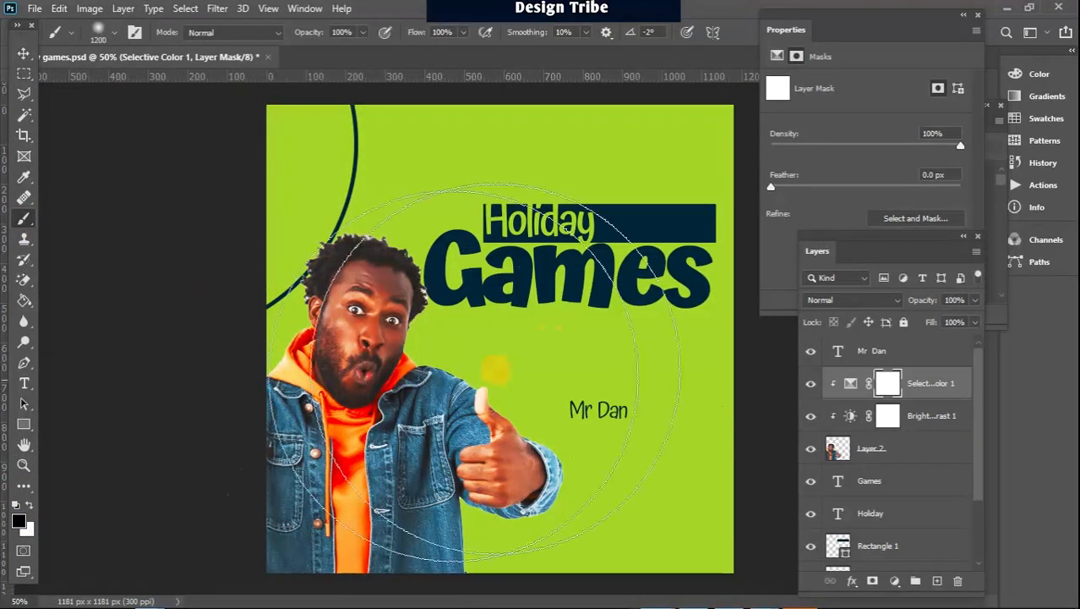
key(bracketleft)
key(bracketleft)
key(bracketleft)
key(bracketleft)
key(bracketleft)
key(bracketleft)
key(bracketleft)
key(bracketleft)
key(bracketleft)
key(bracketleft)
key(bracketleft)
key(bracketleft)
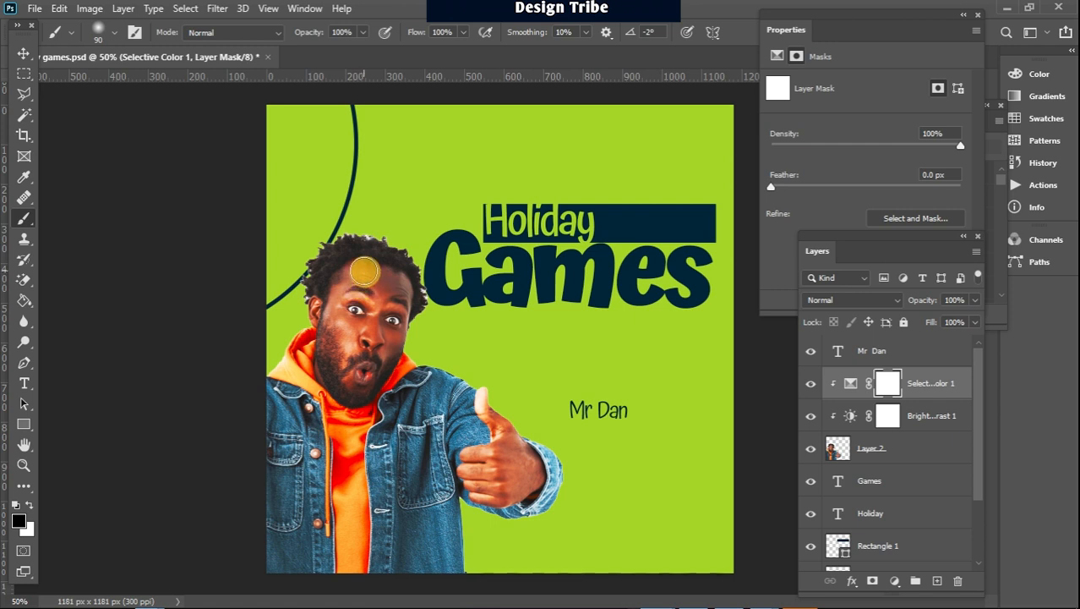
mouse_move(361, 270)
mouse_down()
mouse_move(343, 341)
mouse_move(345, 282)
mouse_move(356, 320)
mouse_move(374, 293)
mouse_move(382, 336)
mouse_move(383, 290)
mouse_move(396, 297)
mouse_move(393, 333)
mouse_up()
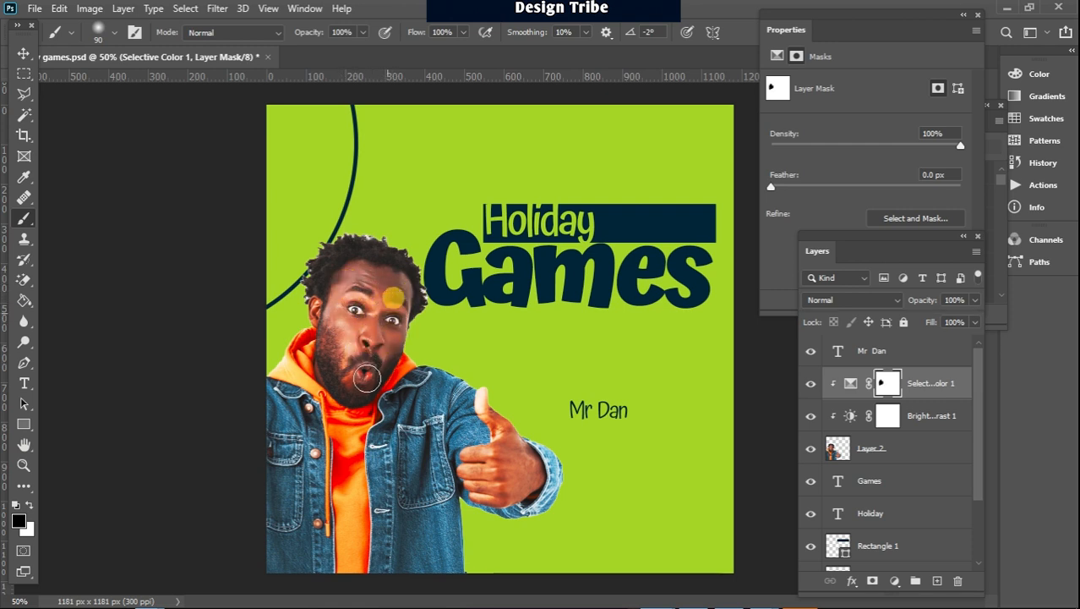
mouse_move(367, 378)
mouse_down()
mouse_move(339, 325)
mouse_move(346, 283)
mouse_move(342, 355)
mouse_move(355, 368)
mouse_move(381, 289)
mouse_move(372, 270)
mouse_move(344, 314)
mouse_move(352, 277)
mouse_move(342, 331)
mouse_move(364, 293)
mouse_move(384, 323)
mouse_move(393, 282)
mouse_move(390, 331)
mouse_move(357, 381)
mouse_move(338, 331)
mouse_move(347, 281)
mouse_move(336, 352)
mouse_move(360, 368)
mouse_move(383, 342)
mouse_move(355, 332)
mouse_move(332, 463)
mouse_move(302, 409)
mouse_move(328, 380)
mouse_move(316, 358)
mouse_move(286, 353)
mouse_move(332, 384)
mouse_move(349, 460)
mouse_move(337, 533)
mouse_move(334, 464)
mouse_move(327, 564)
mouse_move(436, 400)
mouse_move(394, 529)
mouse_move(394, 503)
mouse_move(418, 481)
mouse_move(434, 440)
mouse_move(420, 427)
mouse_move(411, 426)
mouse_move(406, 472)
mouse_up()
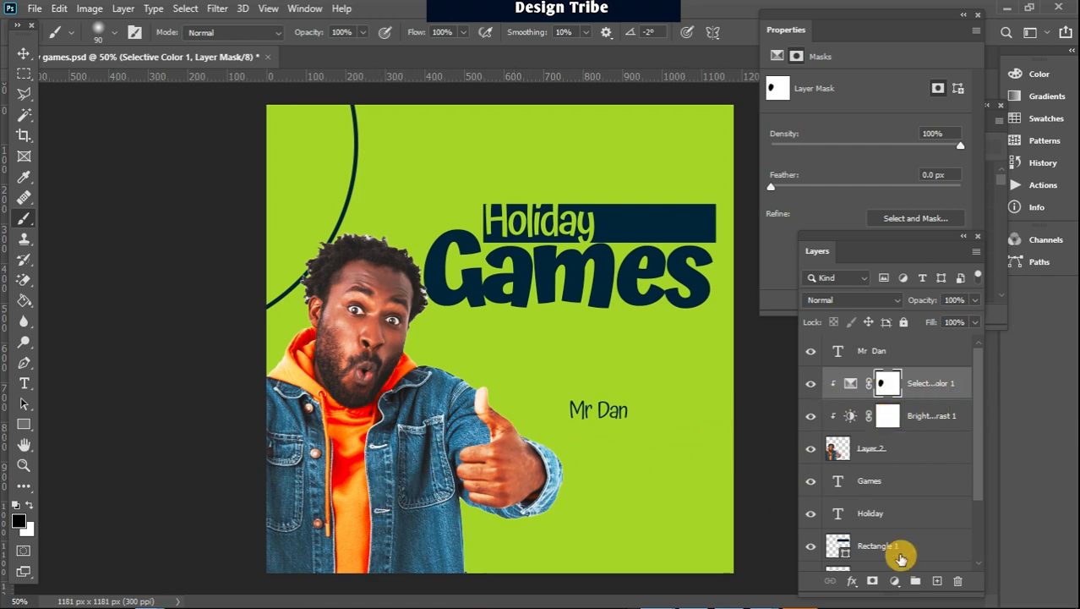
Add a second Selective Color adjustment with Blues at Cyan +33, Magenta -62, Yellow -100 and Black +100
click(895, 580)
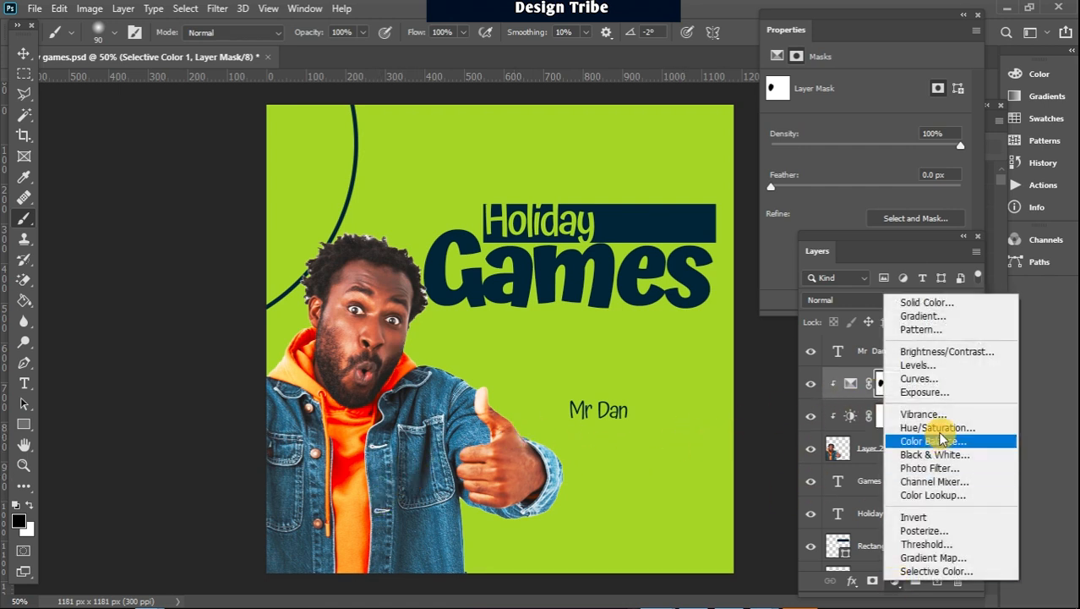
click(938, 572)
click(907, 100)
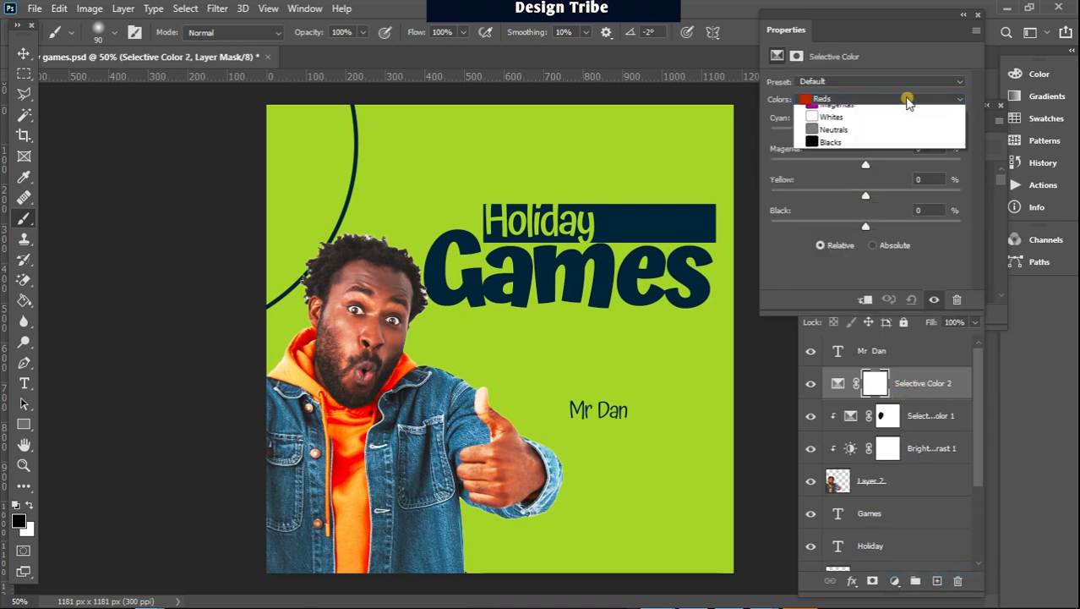
click(853, 166)
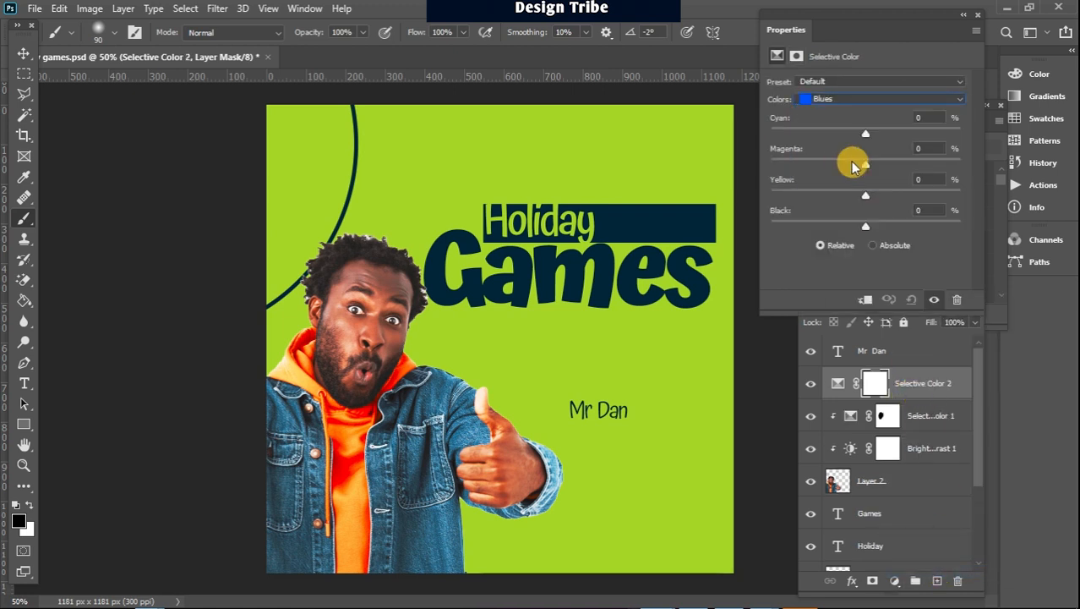
drag(920, 231, 975, 255)
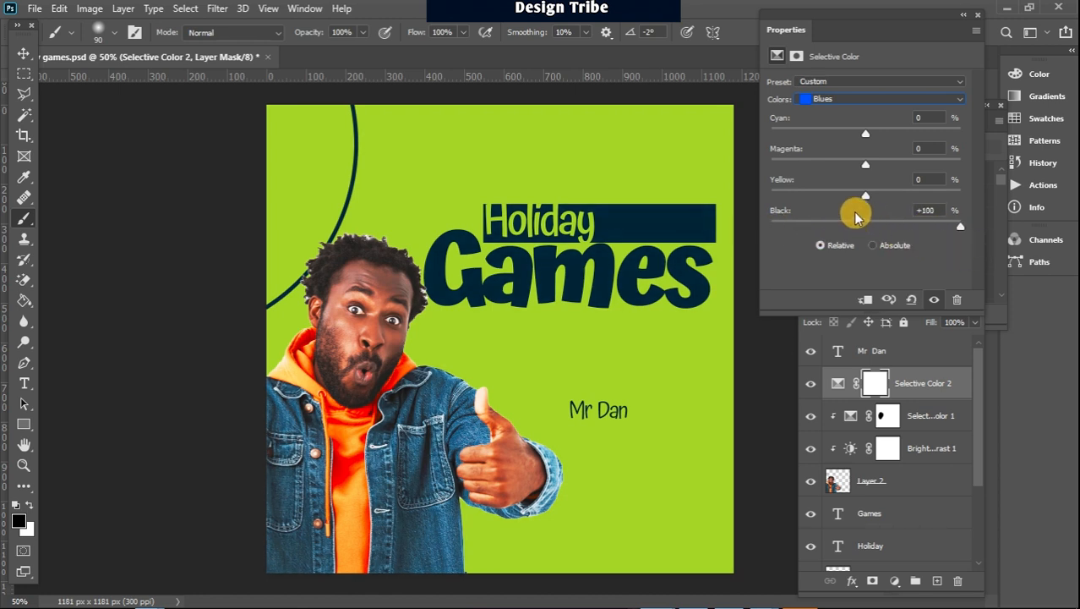
drag(935, 201, 734, 223)
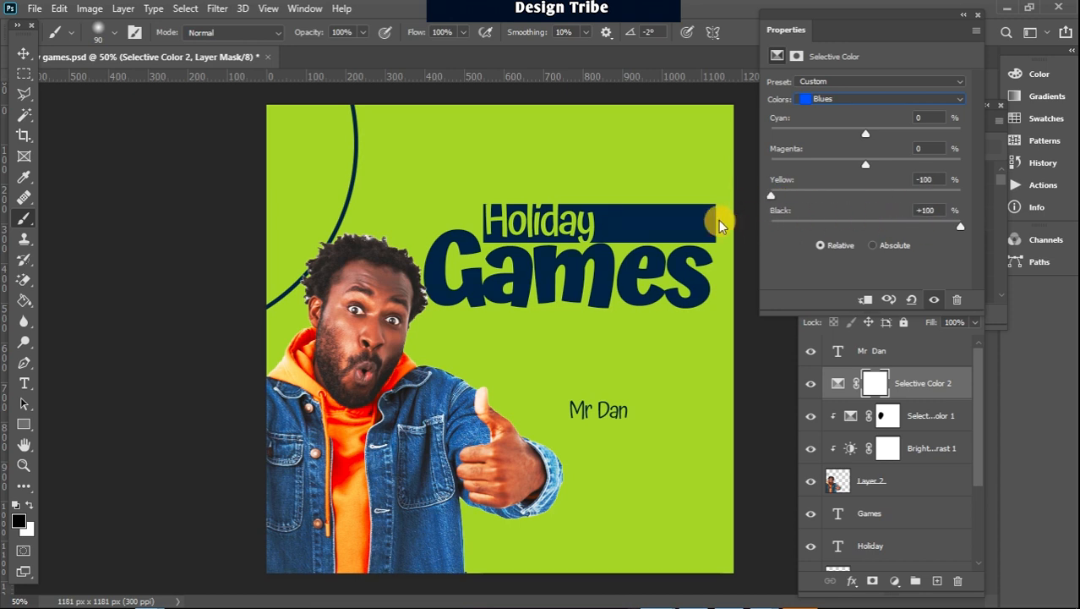
drag(865, 164, 897, 140)
Clip the second Selective Color adjustment to the man's layer and paint black over his face on its mask
click(974, 359)
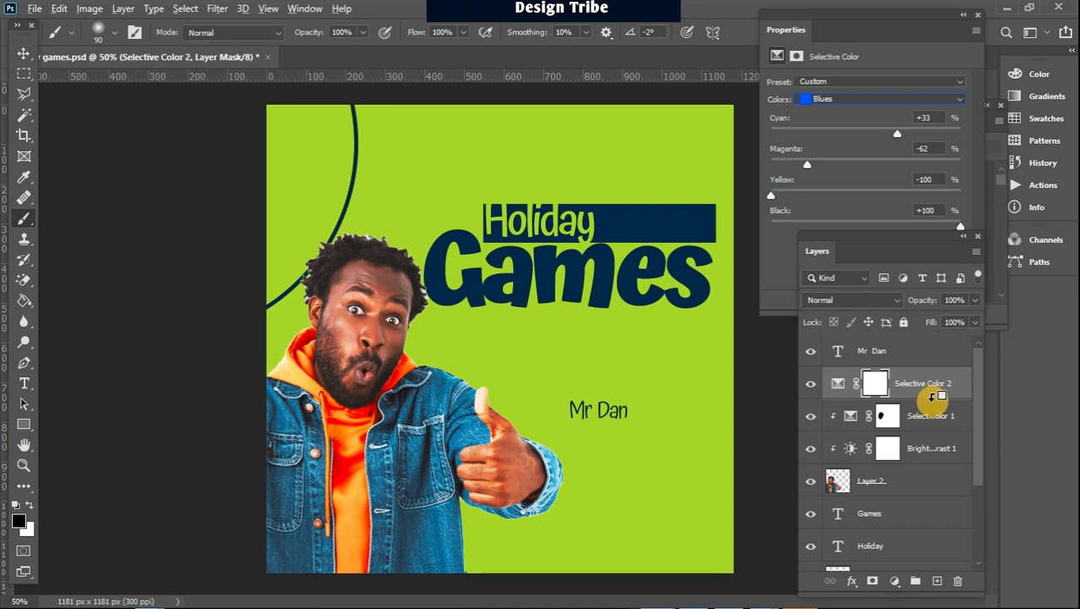
alt+click(932, 397)
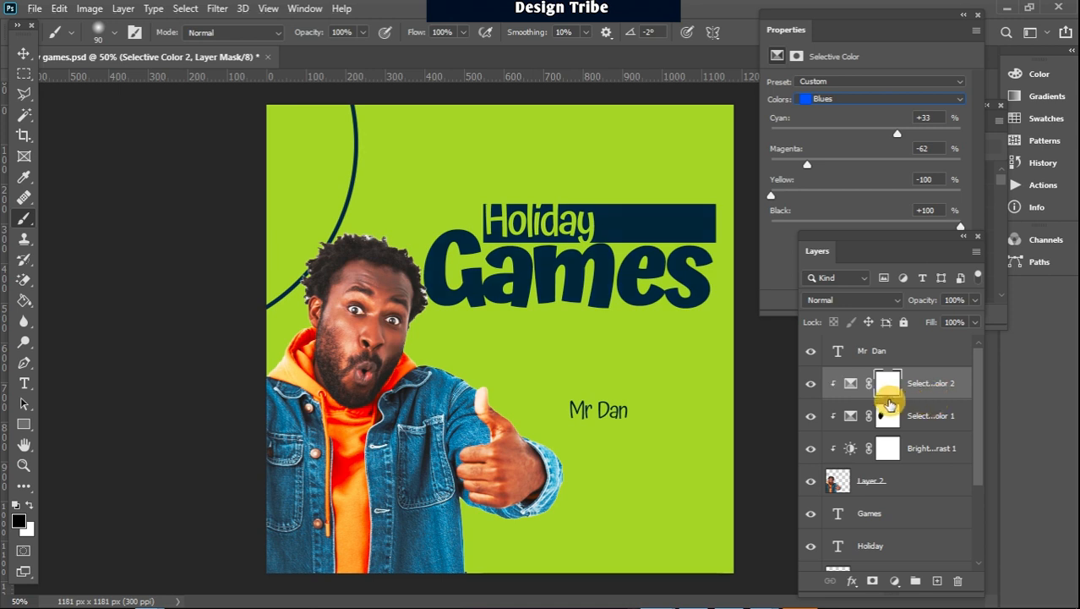
click(872, 384)
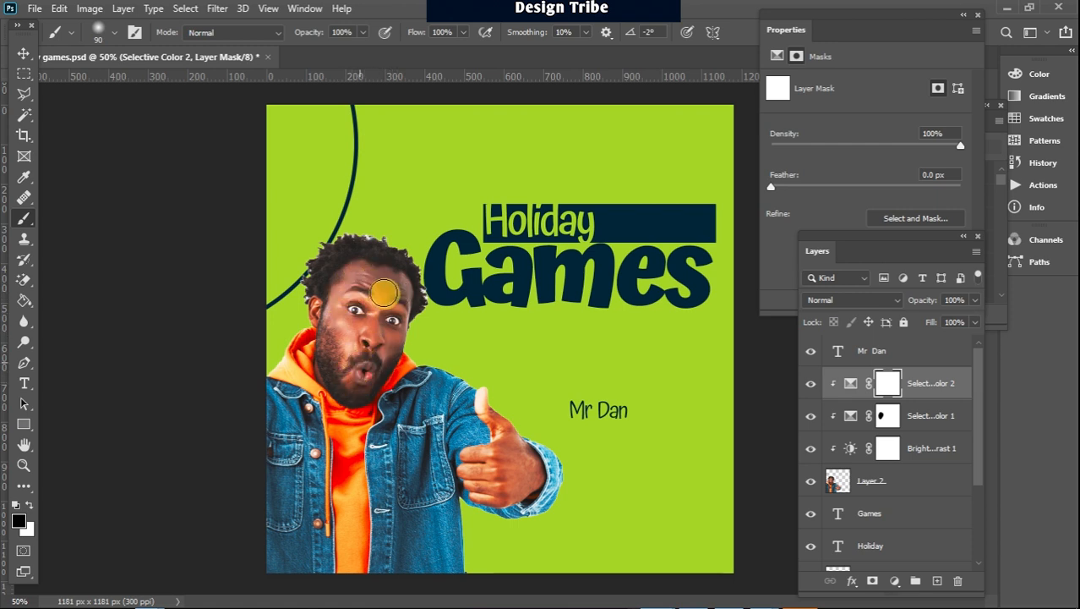
mouse_move(368, 280)
mouse_down()
mouse_move(369, 317)
mouse_move(345, 299)
mouse_up()
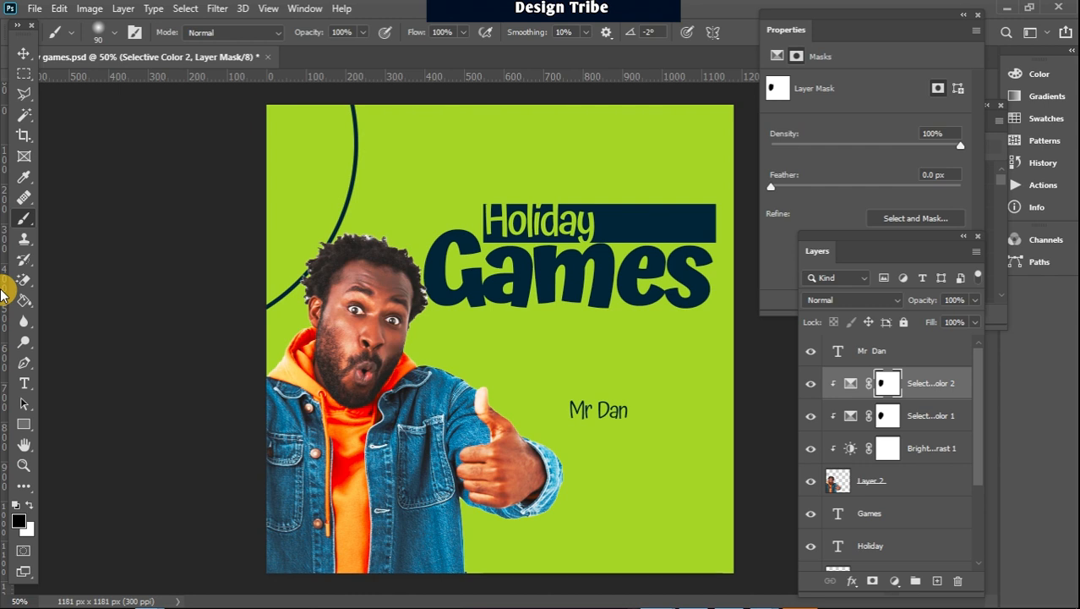
Convert the man's pixel layer, Layer 2, back into a smart object
click(889, 478)
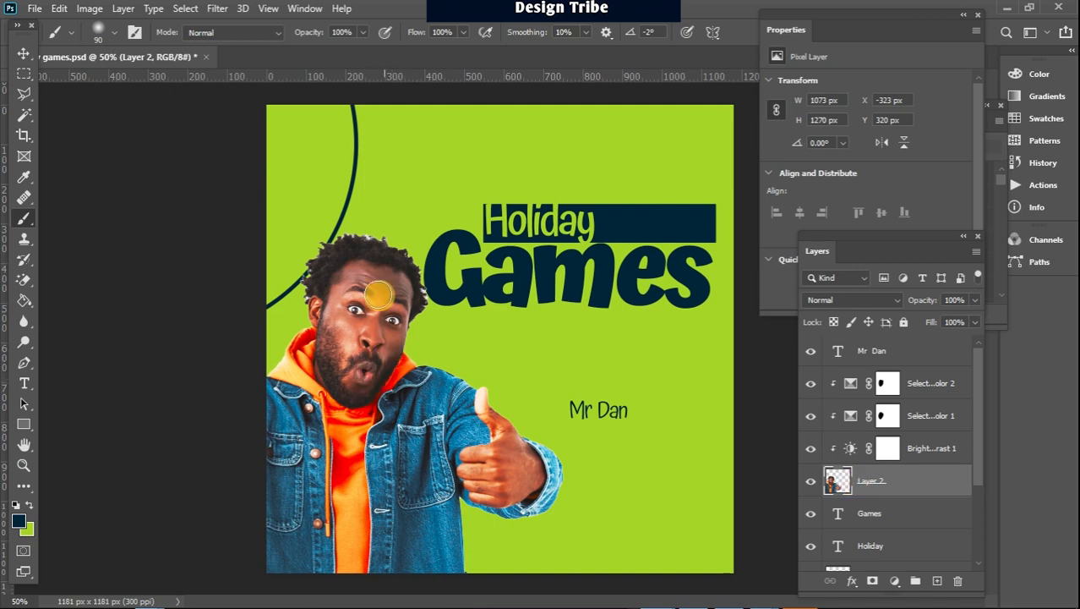
click(218, 9)
mouse_move(251, 188)
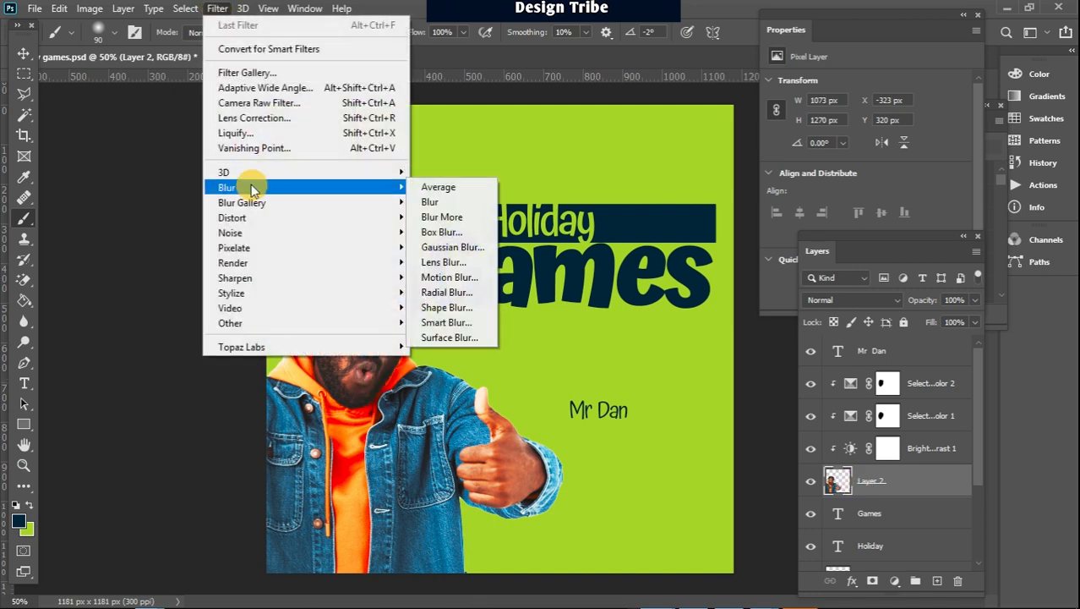
mouse_move(223, 14)
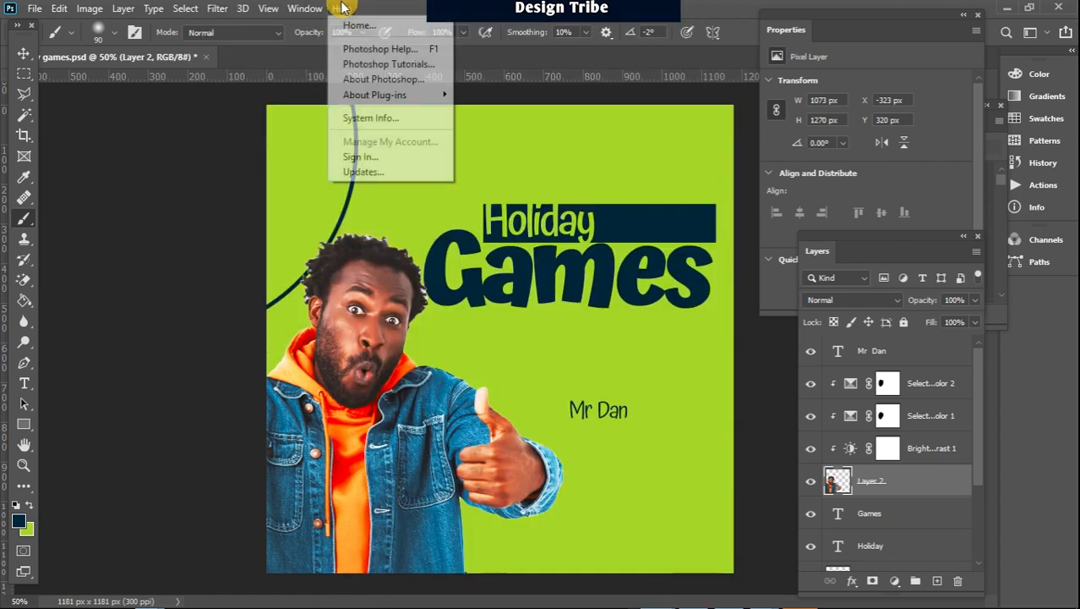
mouse_move(305, 9)
click(751, 8)
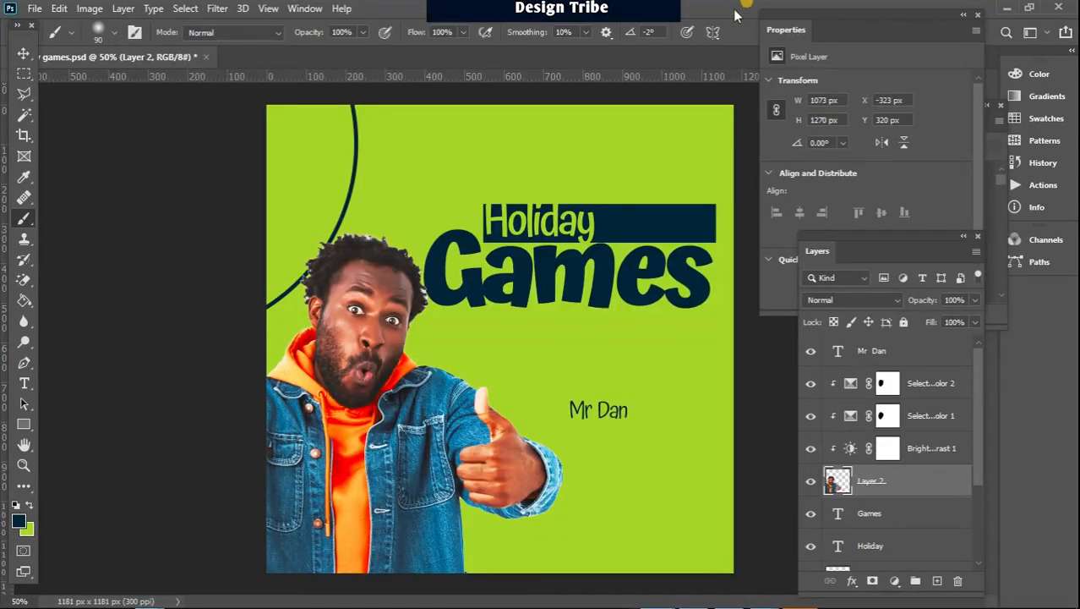
right_click(919, 484)
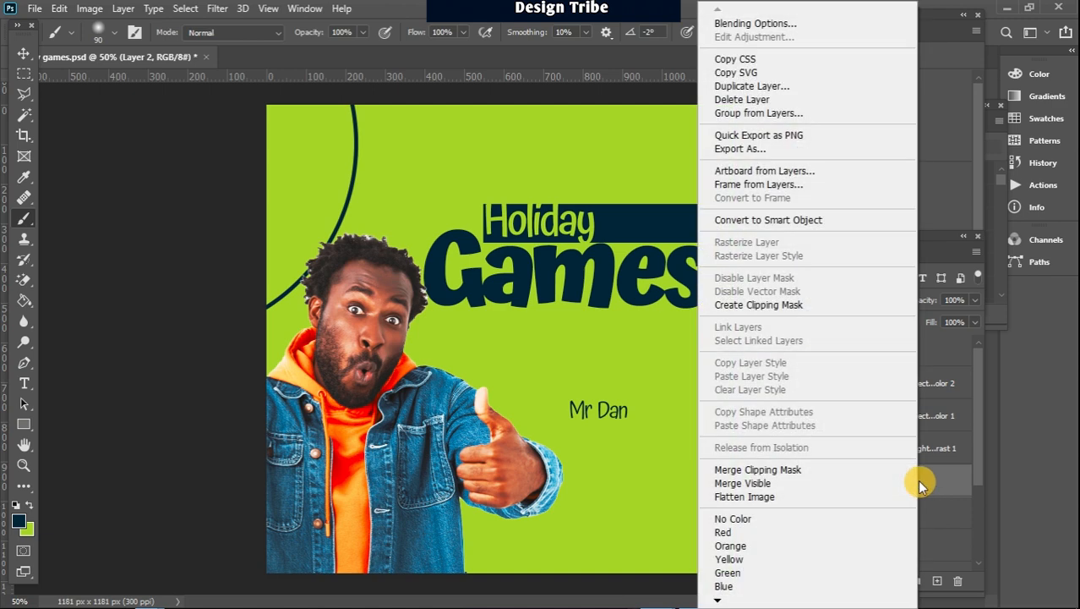
click(792, 222)
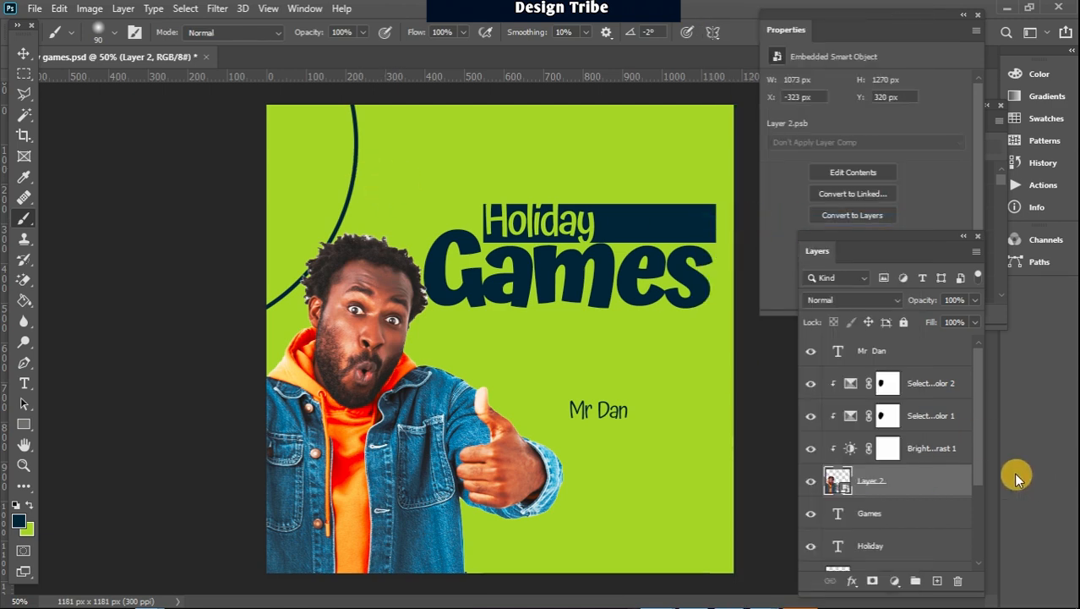
Apply a Gaussian Blur smart filter with a 7.8 pixel radius to the man's smart object
click(224, 10)
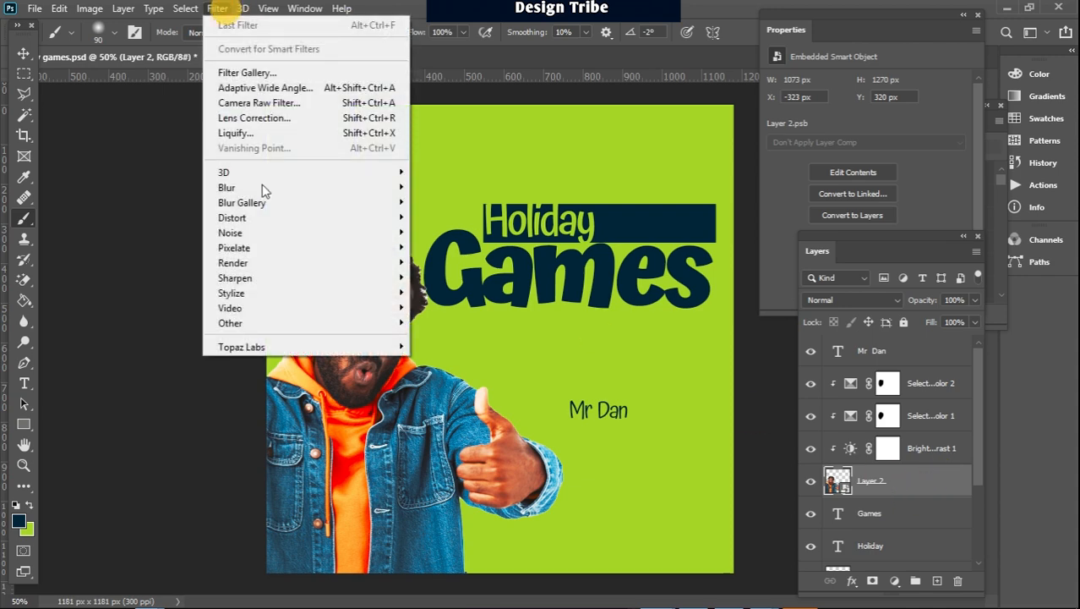
mouse_move(265, 188)
click(472, 248)
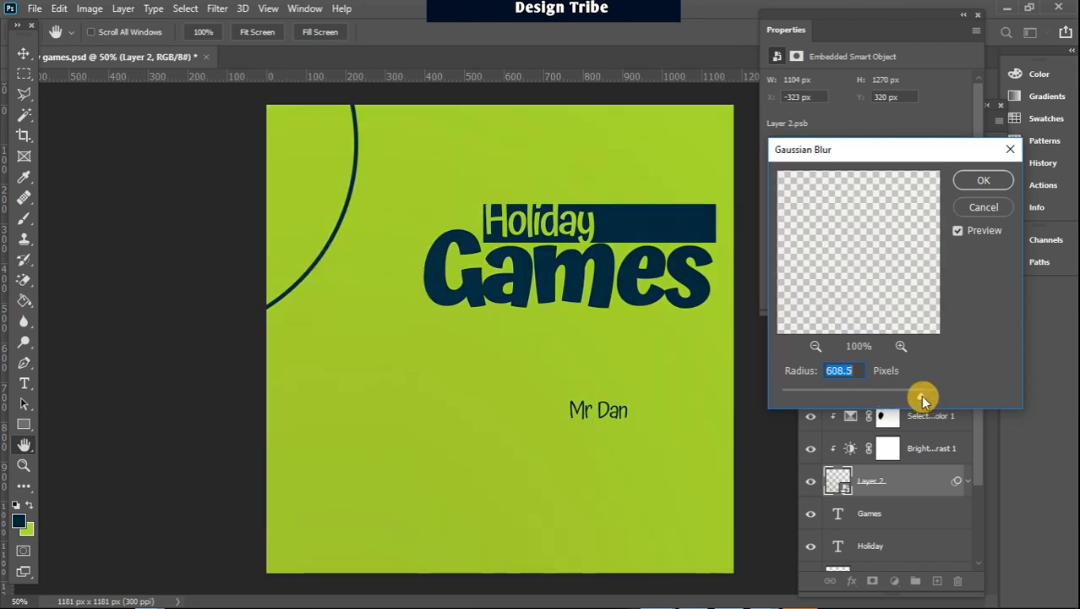
drag(923, 397, 834, 397)
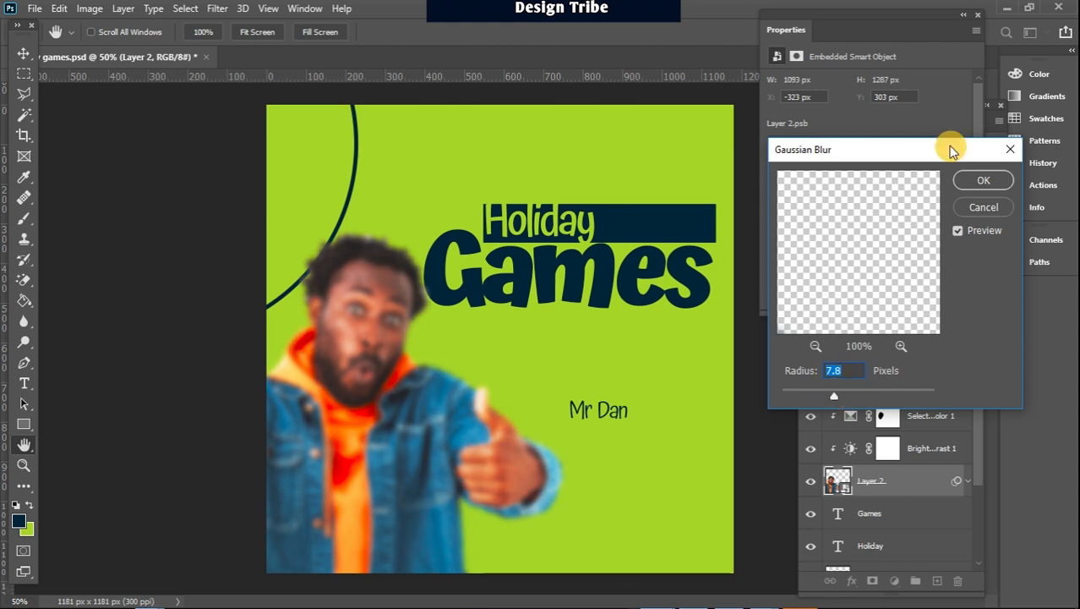
click(983, 180)
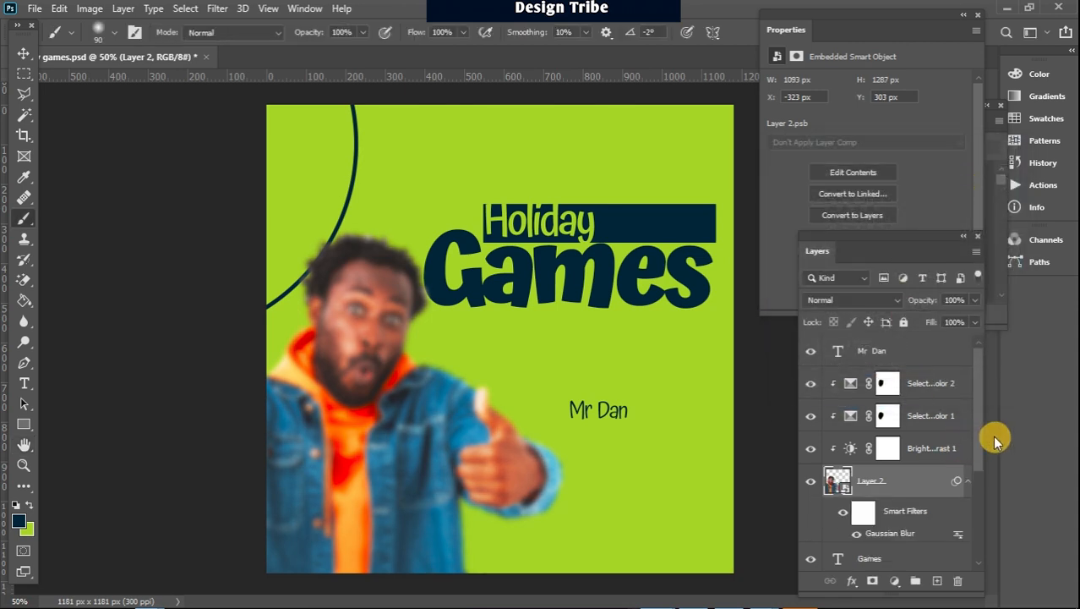
Set the radius of the man's Gaussian Blur smart filter to 0.1 pixels
drag(982, 415, 986, 455)
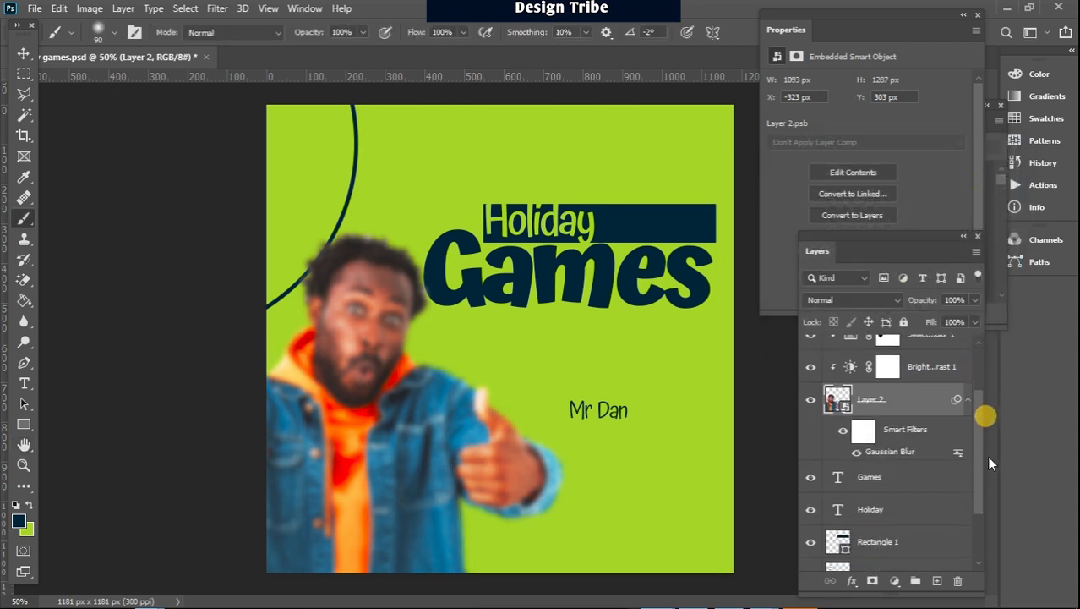
double_click(886, 453)
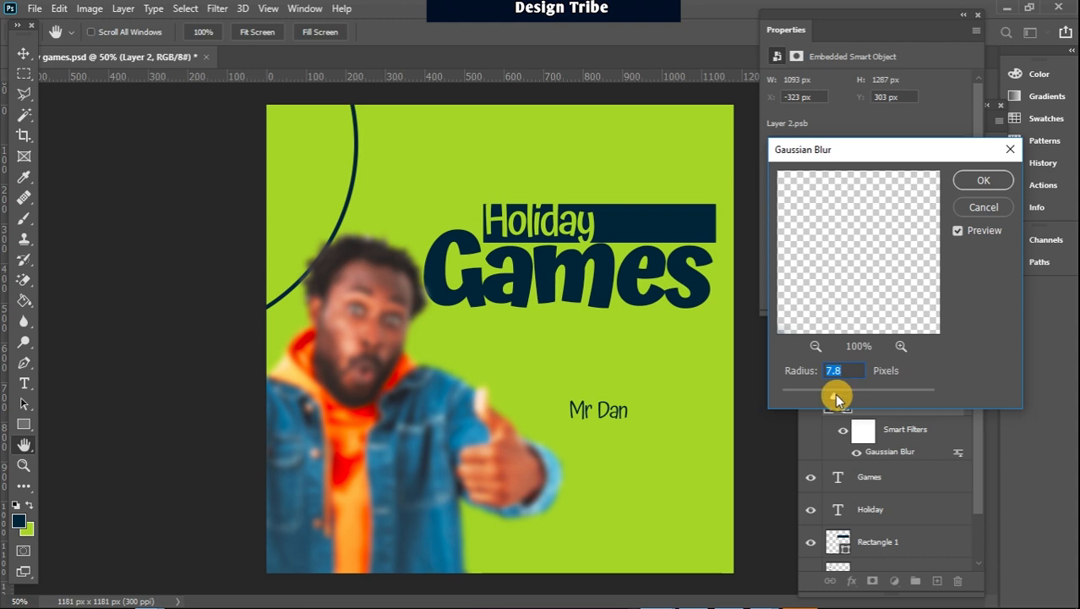
drag(836, 397, 779, 394)
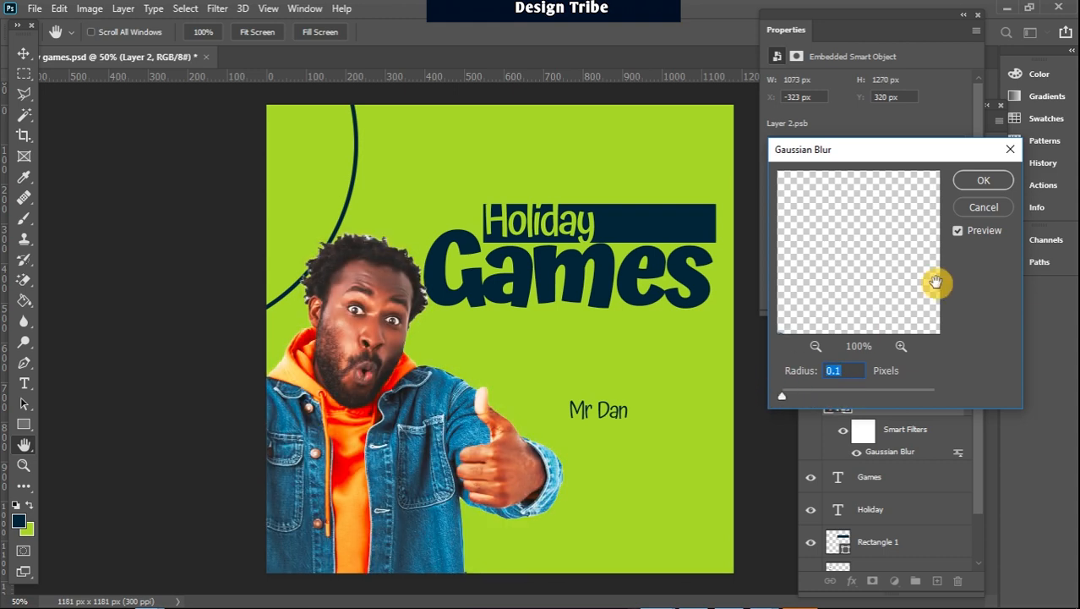
click(982, 180)
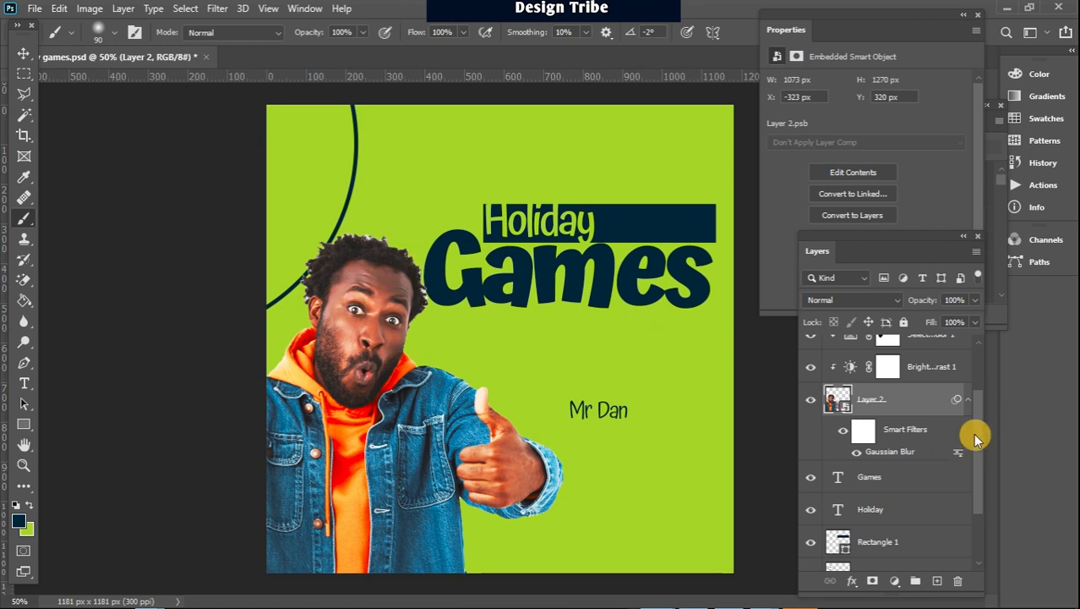
drag(974, 423, 975, 349)
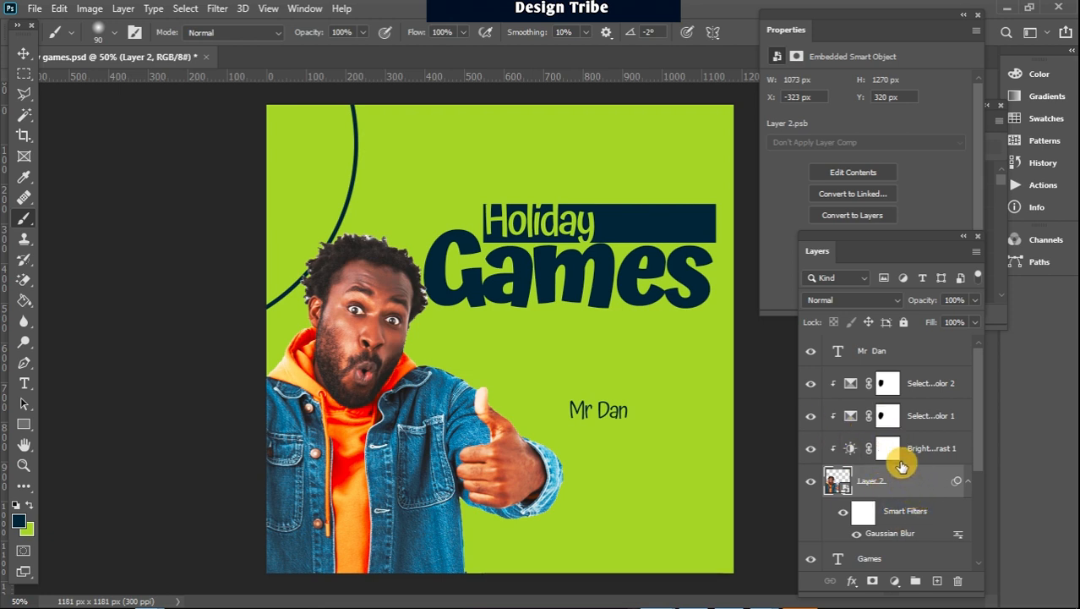
drag(982, 361, 972, 499)
drag(969, 447, 970, 343)
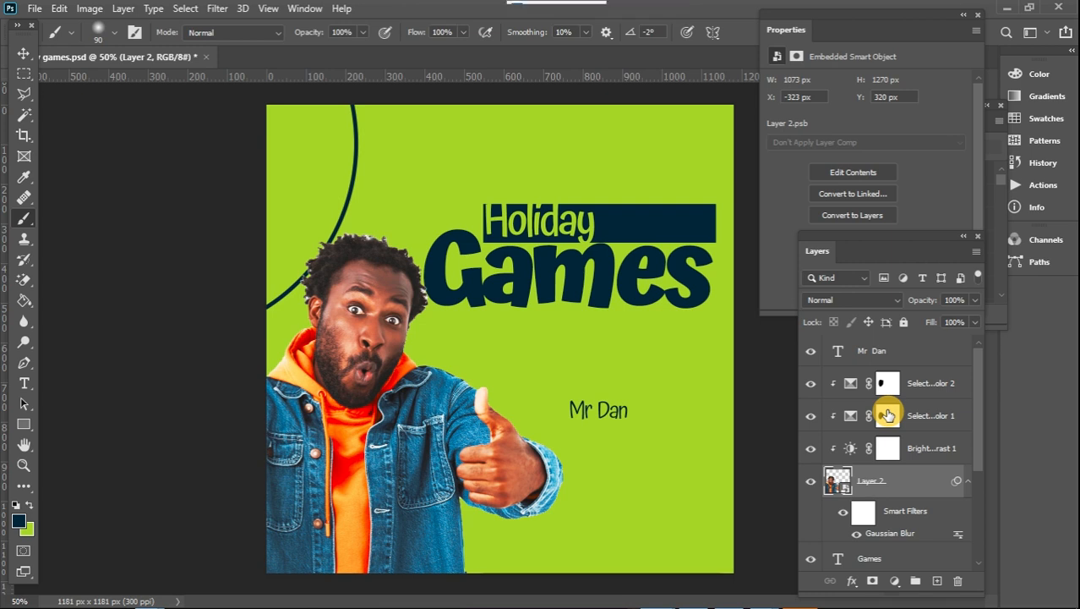
mouse_move(558, 11)
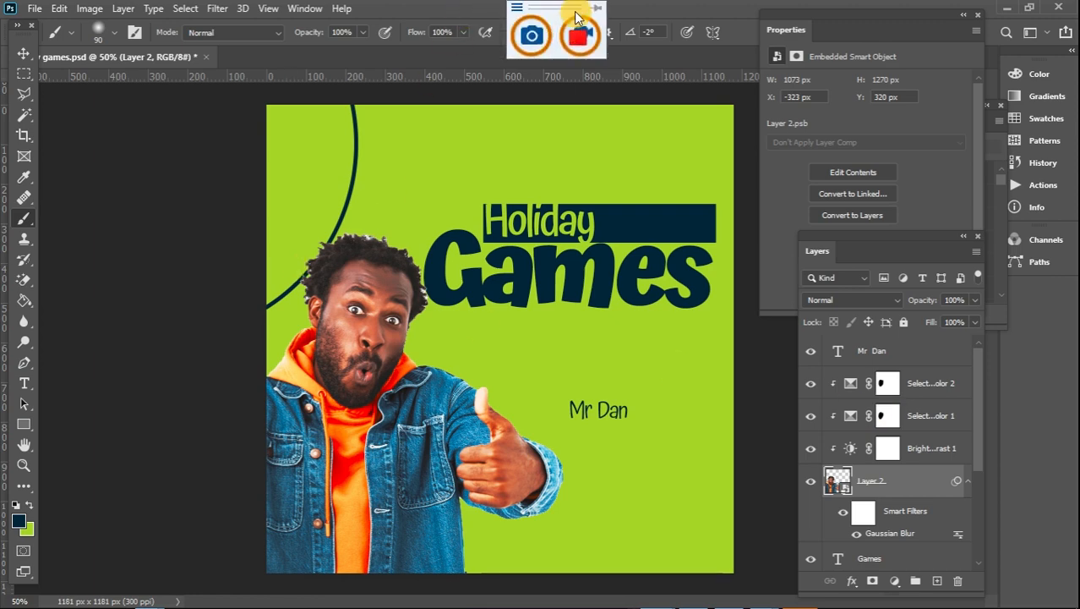